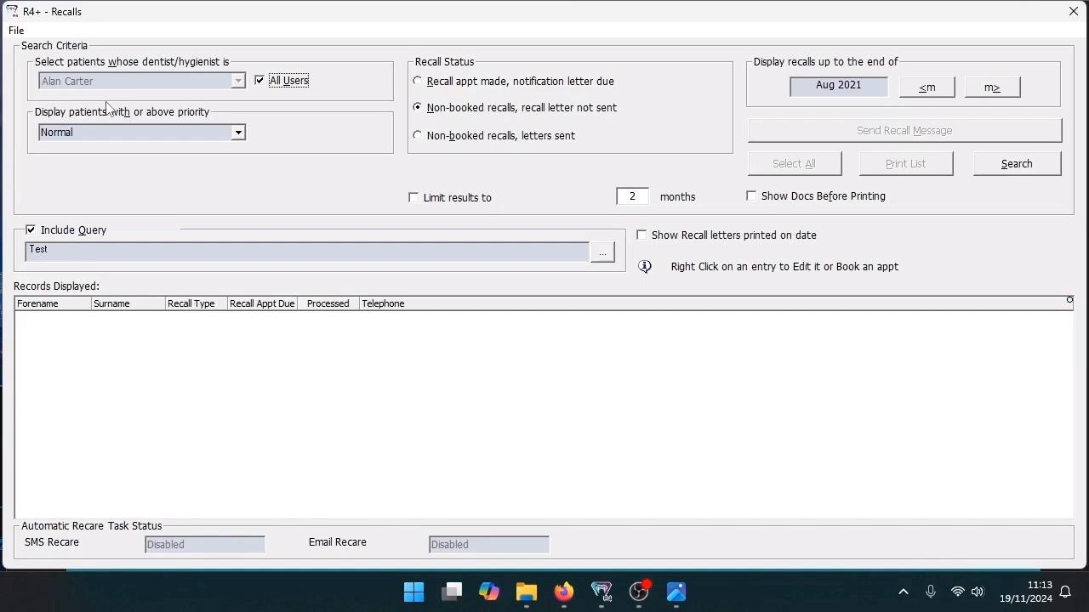
- Try limiting the recall search to a single dentist and switch it back to All Users
click(260, 82)
click(239, 81)
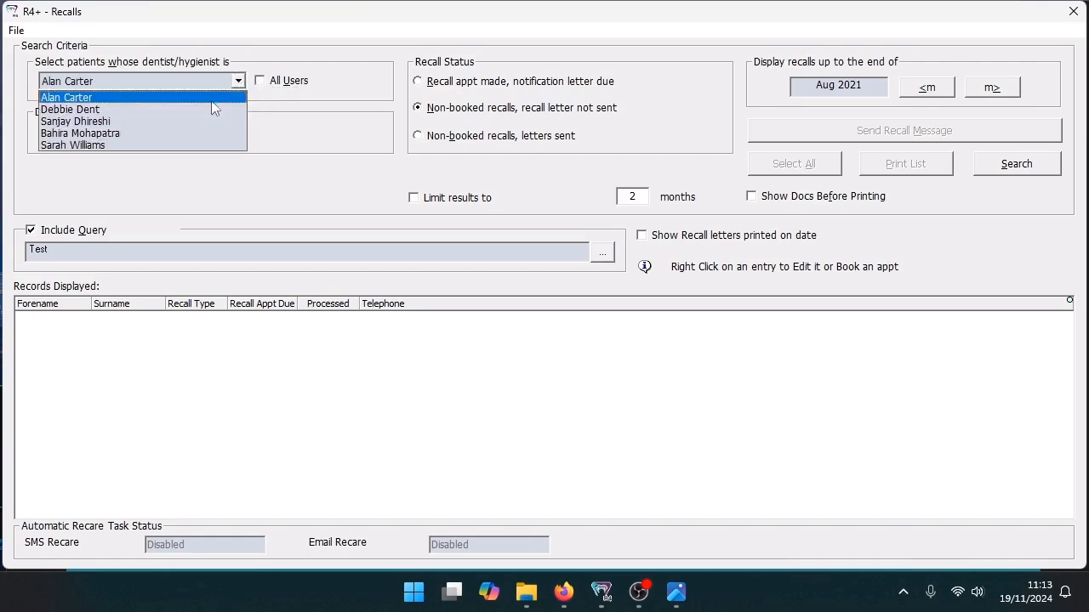
click(198, 98)
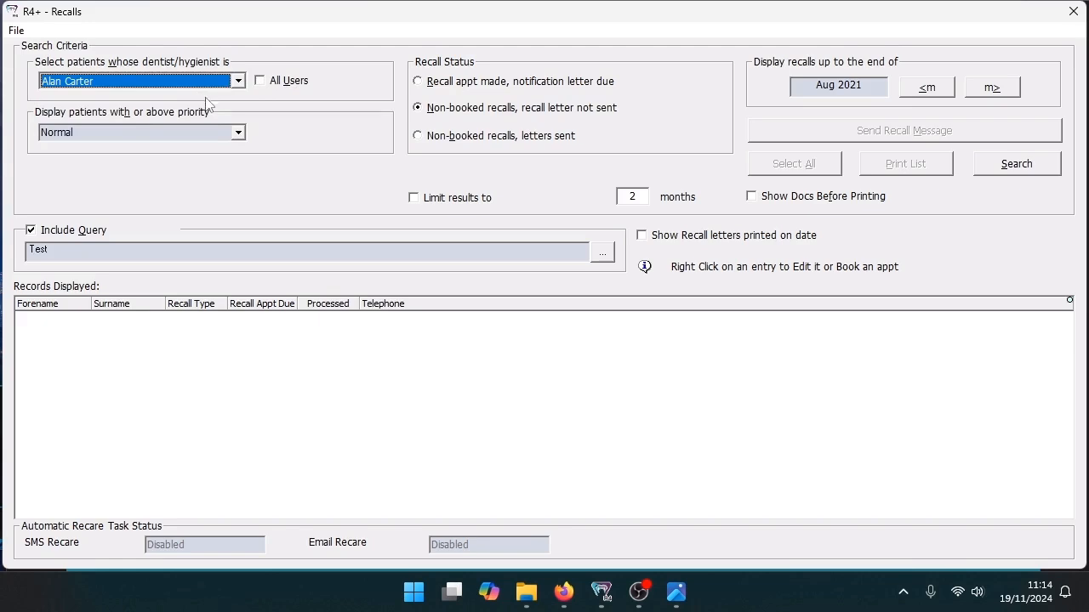
click(261, 83)
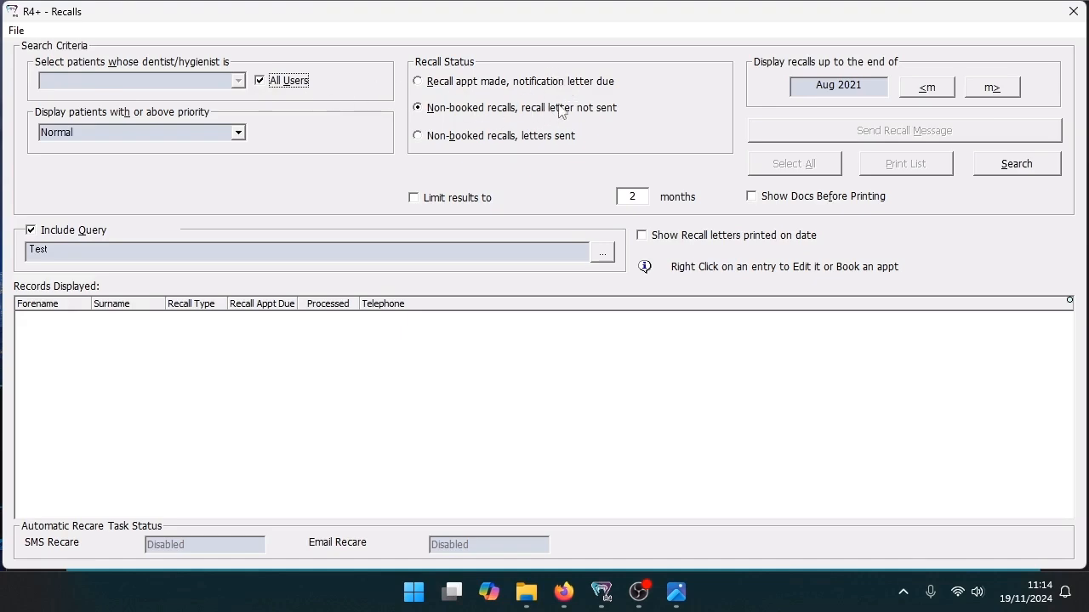
- Try the notification-due and letters-sent recall statuses, returning to "Non-booked recalls, recall letter not sent"
click(522, 83)
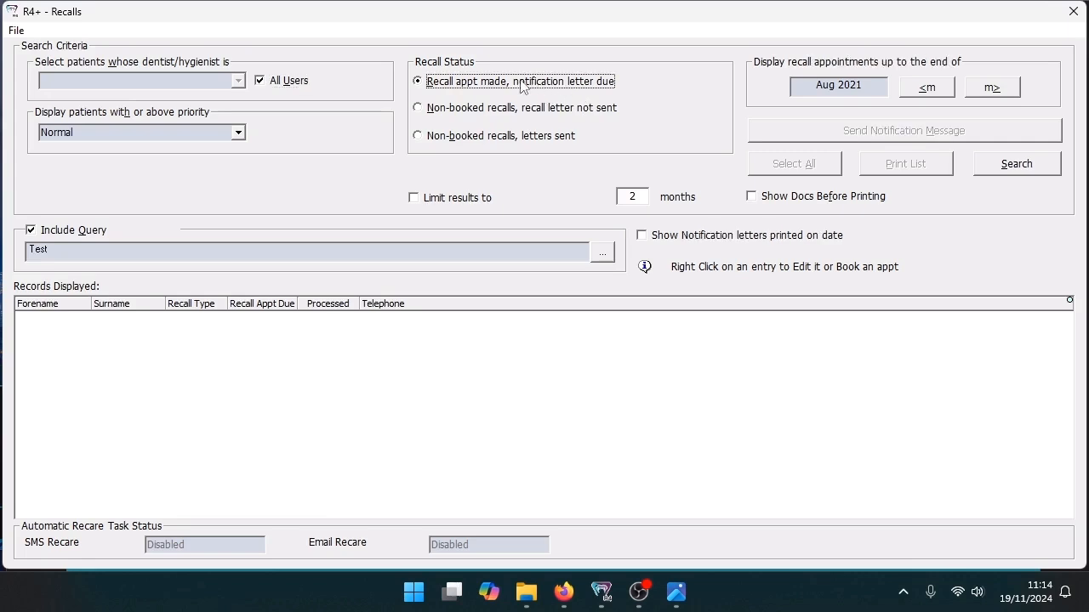
click(571, 111)
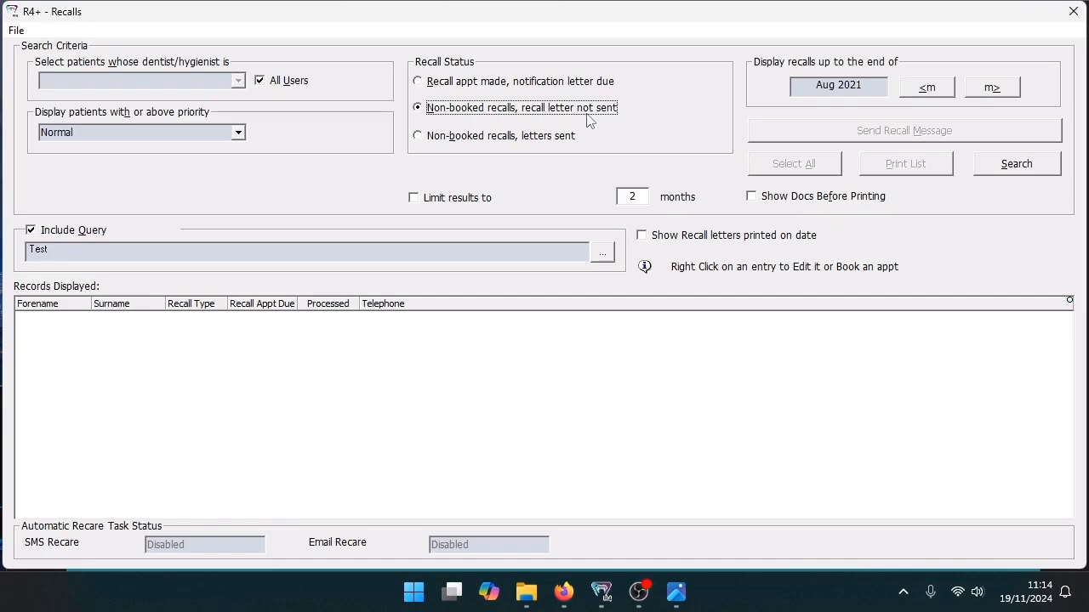
click(500, 141)
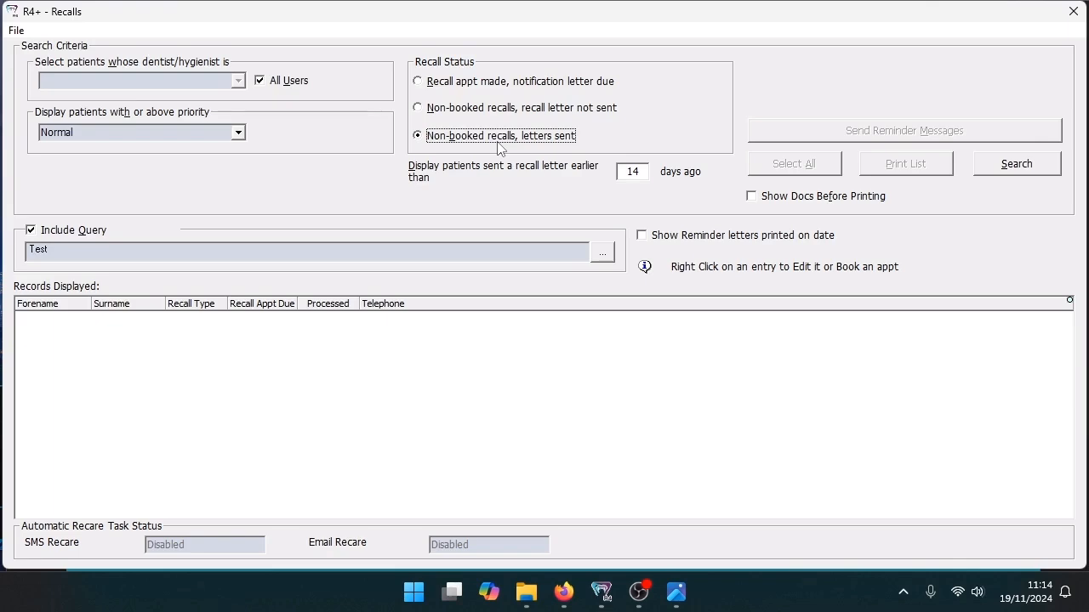
click(532, 110)
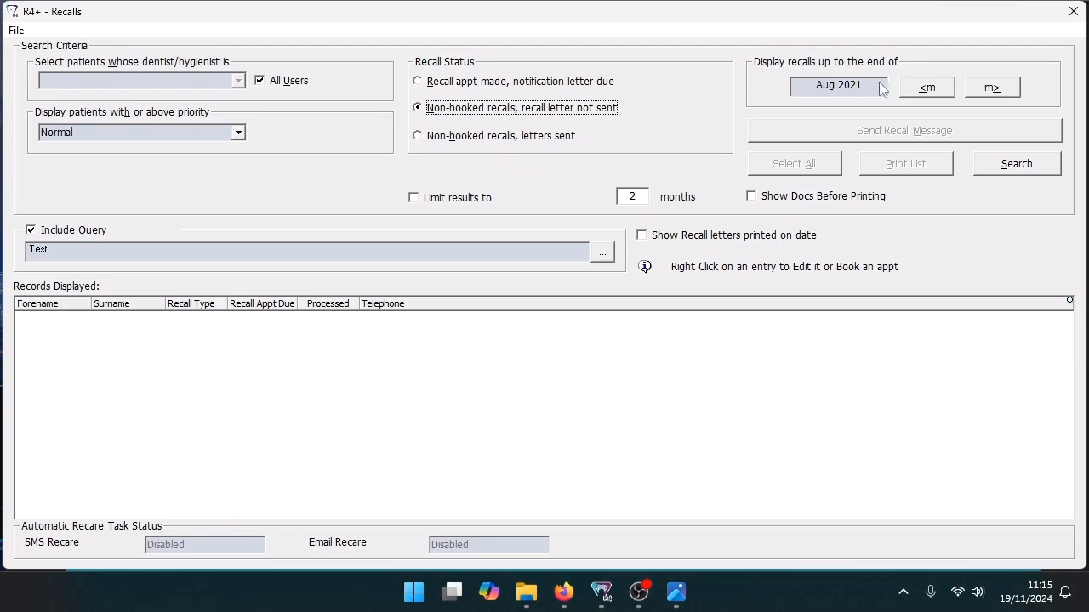
- Search for non-booked recalls up to the end of Dec 2024 with the Test query excluded
click(992, 88)
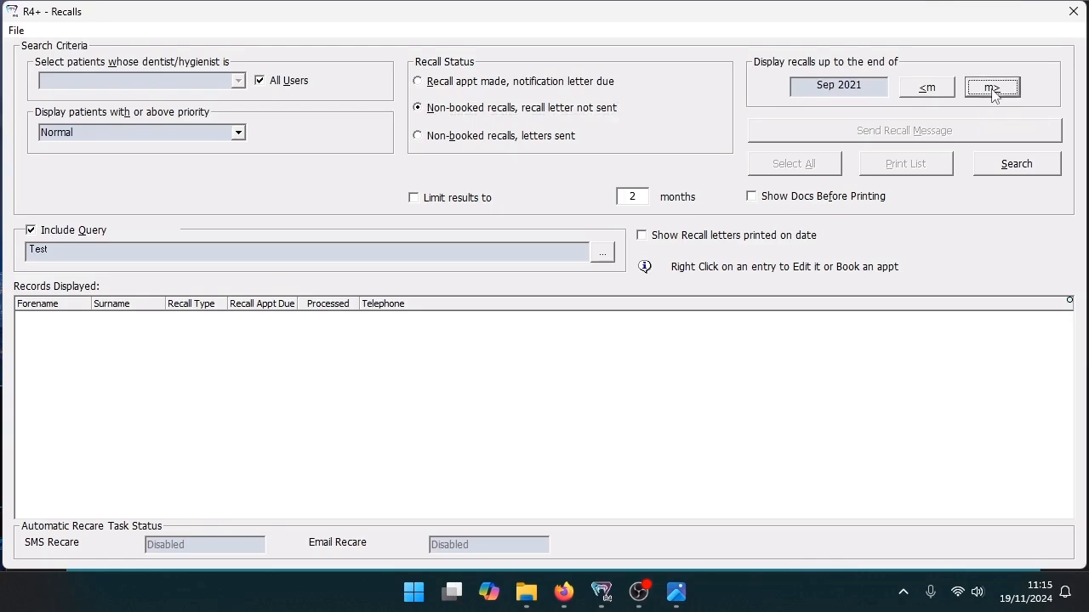
click(992, 88)
click(1008, 162)
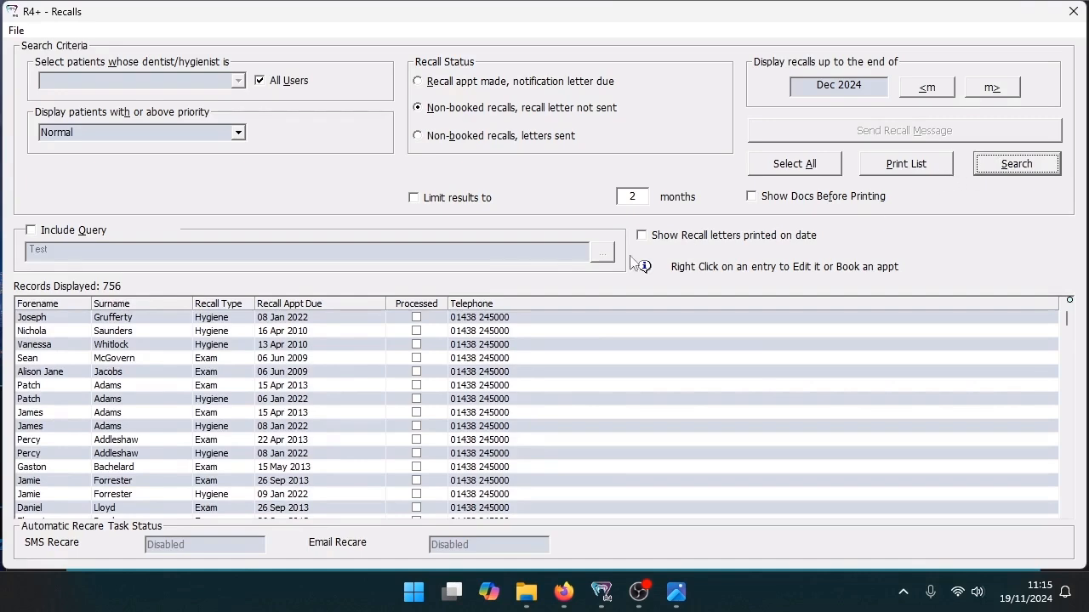
- Try selecting the first nine recalls, all records, and the block of visible rows in the results
drag(300, 323, 302, 428)
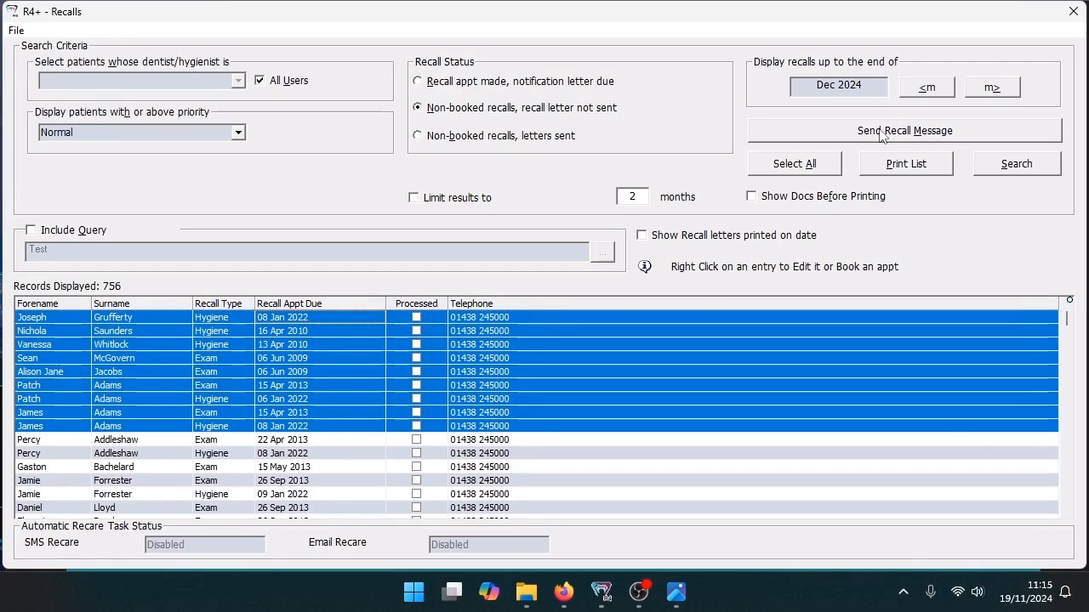
click(791, 167)
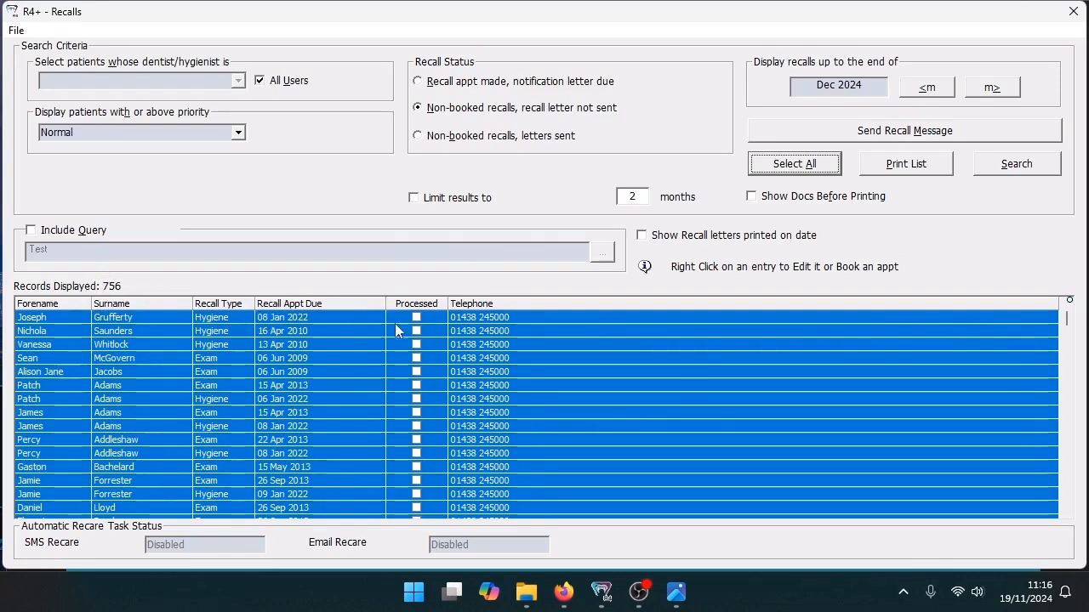
drag(357, 317, 357, 519)
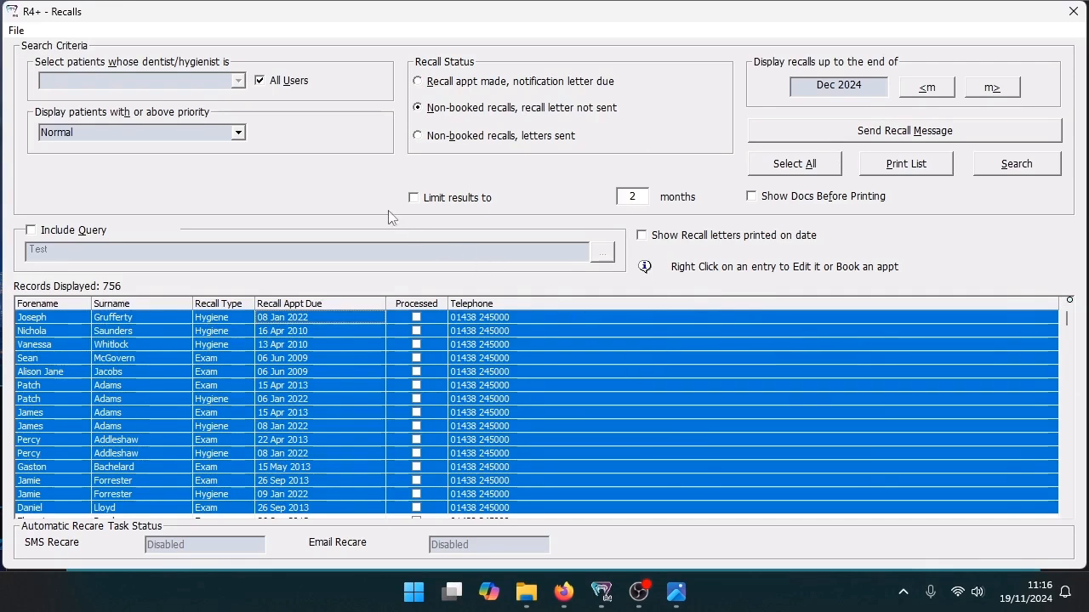
- Try a results limit of 1 and 2 months, turn the limit off and rerun the recall search
click(416, 198)
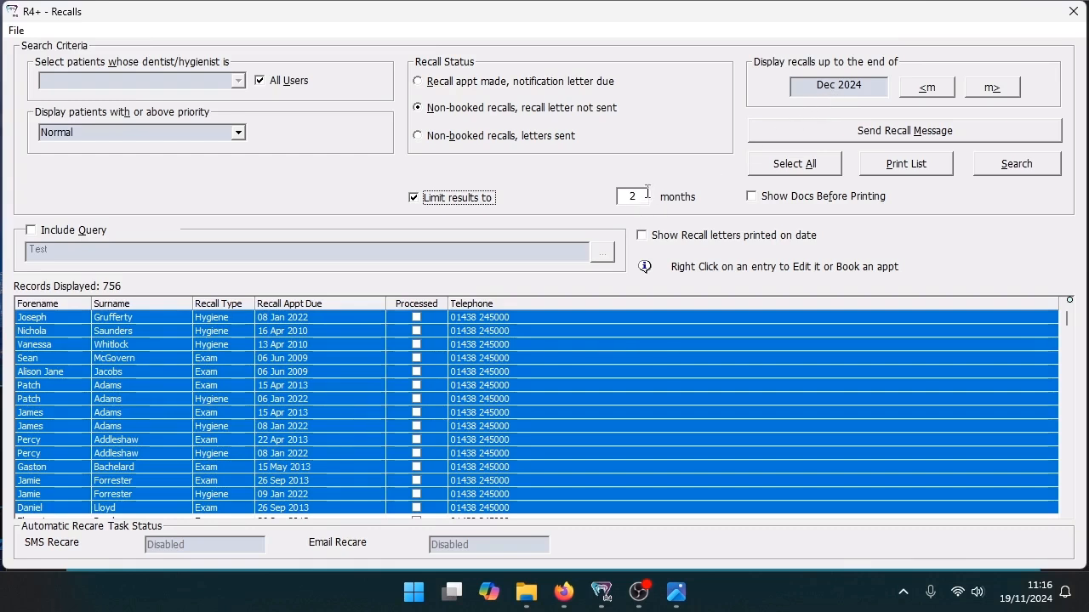
key(Tab)
text(1)
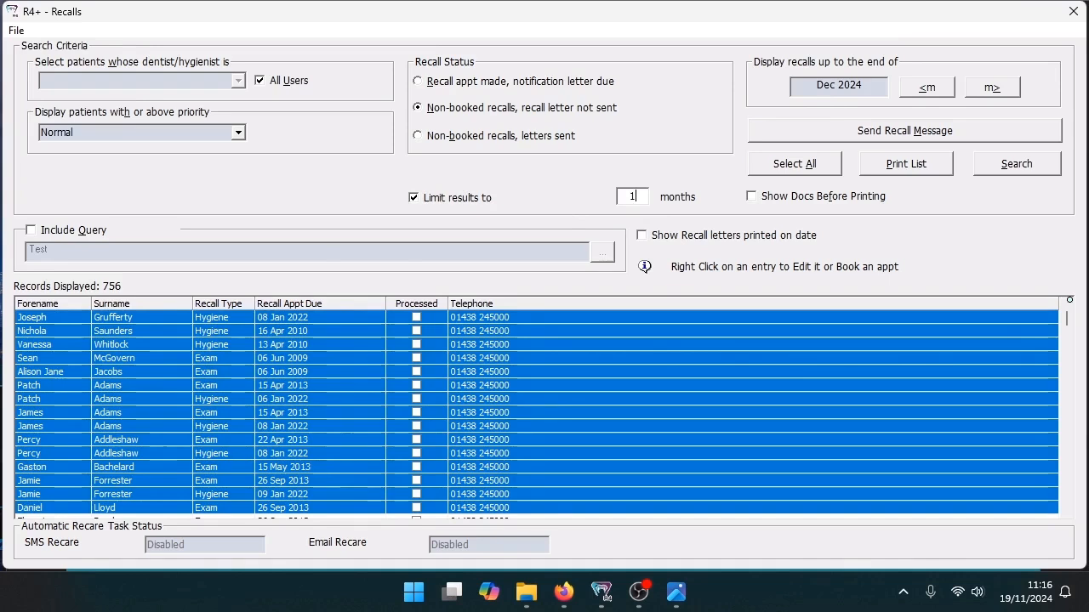
key(BackSpace)
text(2)
click(413, 199)
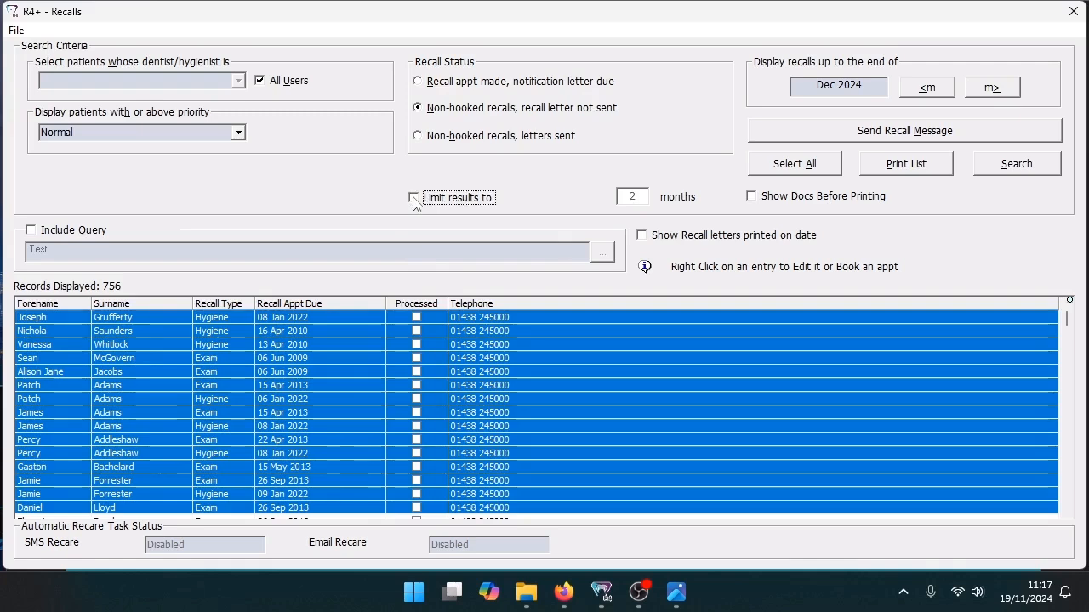
click(993, 163)
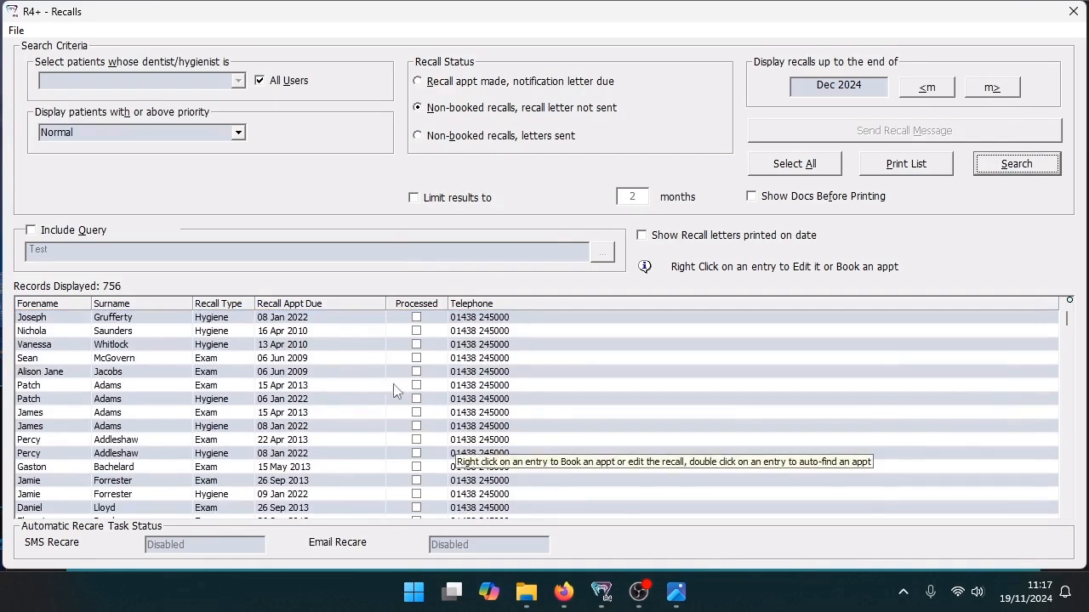
- Try selecting entries in the recall results and close the Recalls window
click(321, 360)
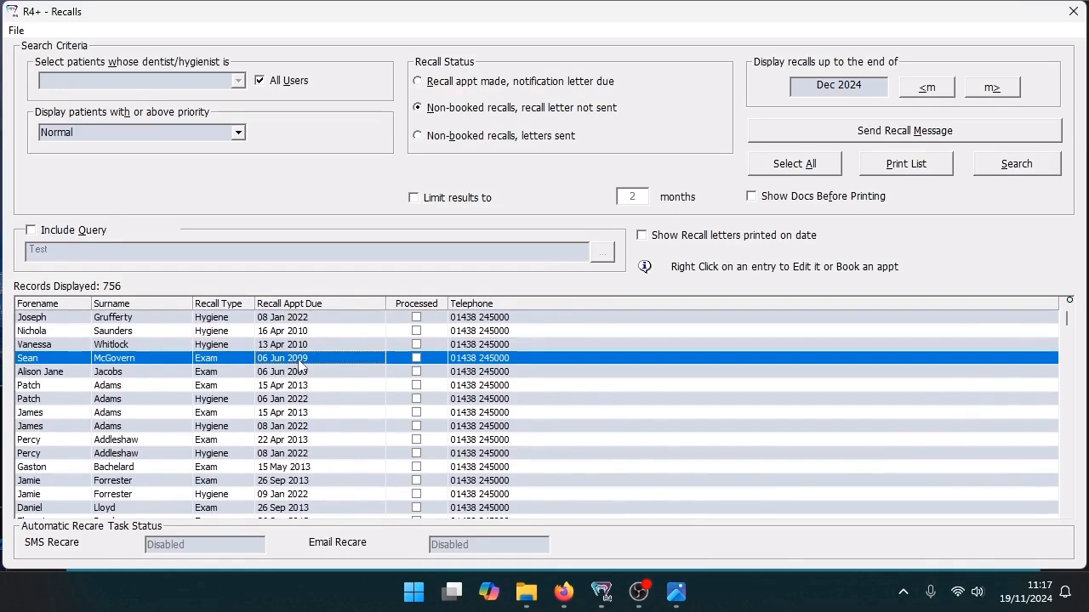
drag(342, 331, 348, 455)
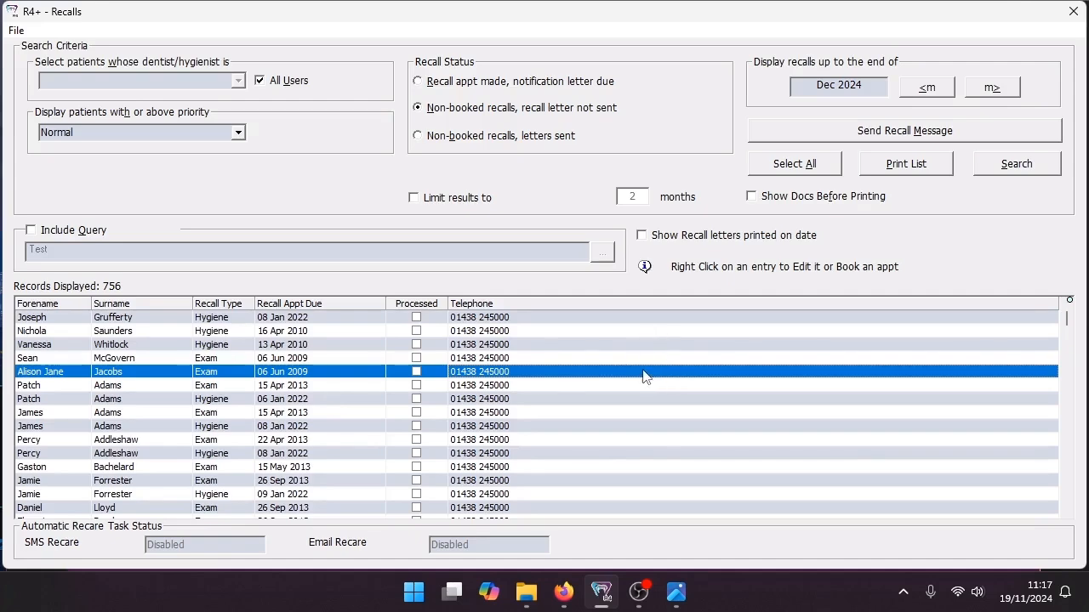
click(1074, 15)
click(1076, 16)
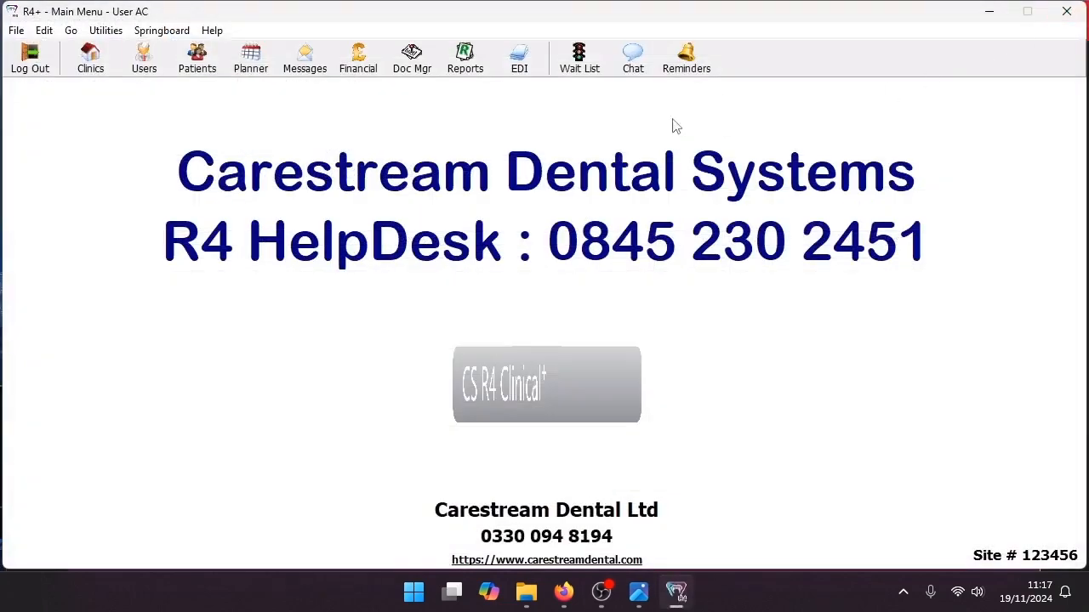
- Open the Springboard and list the November 2024 recare patients who are not booked
click(173, 34)
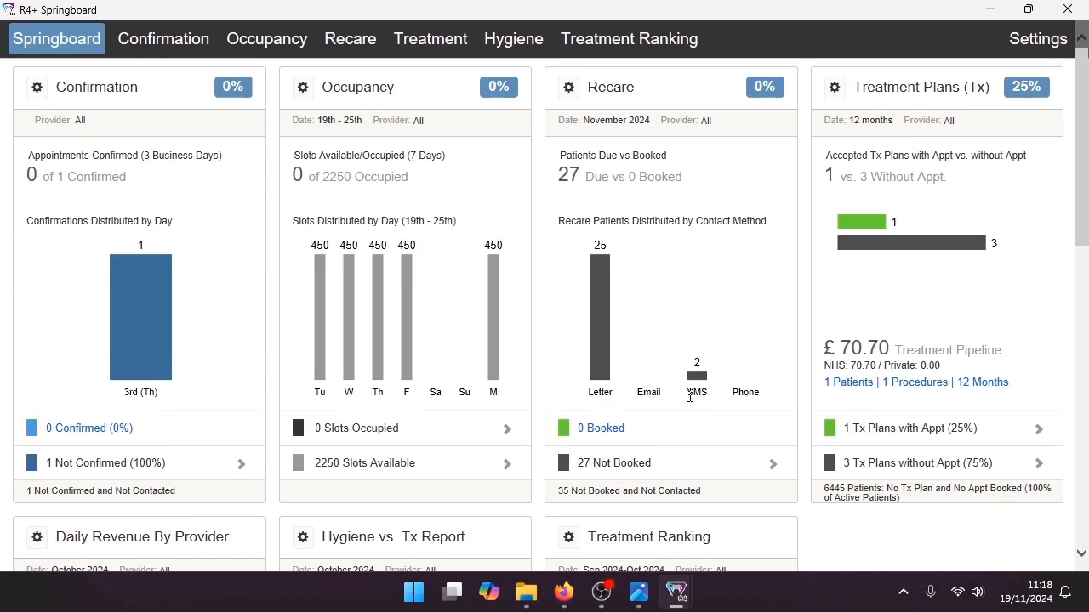
click(628, 473)
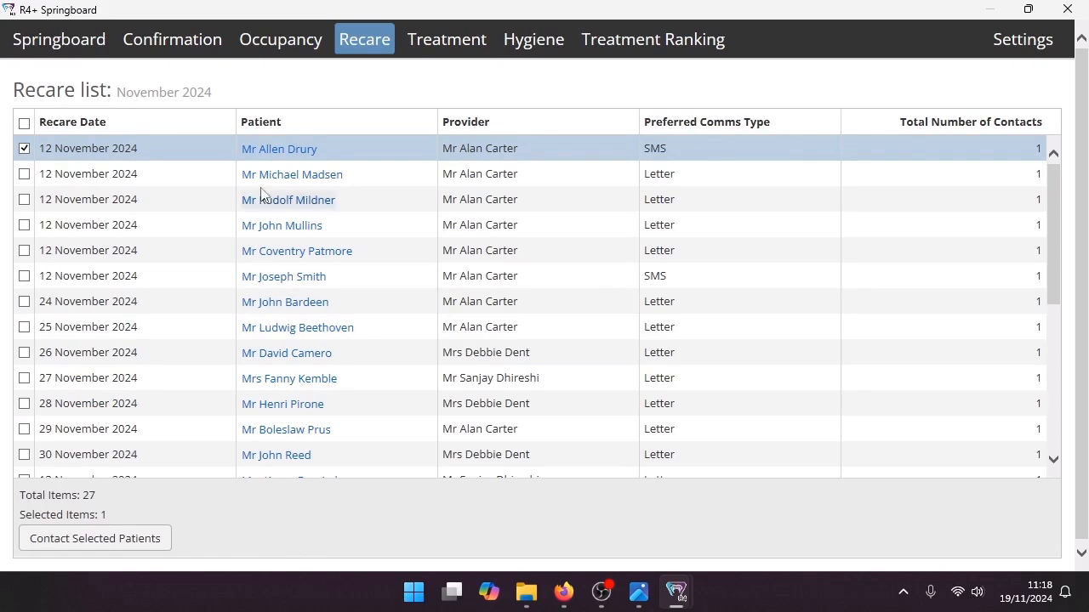
- View the contact details and recare communications of the first two listed patients, and select all patients in the list
click(287, 151)
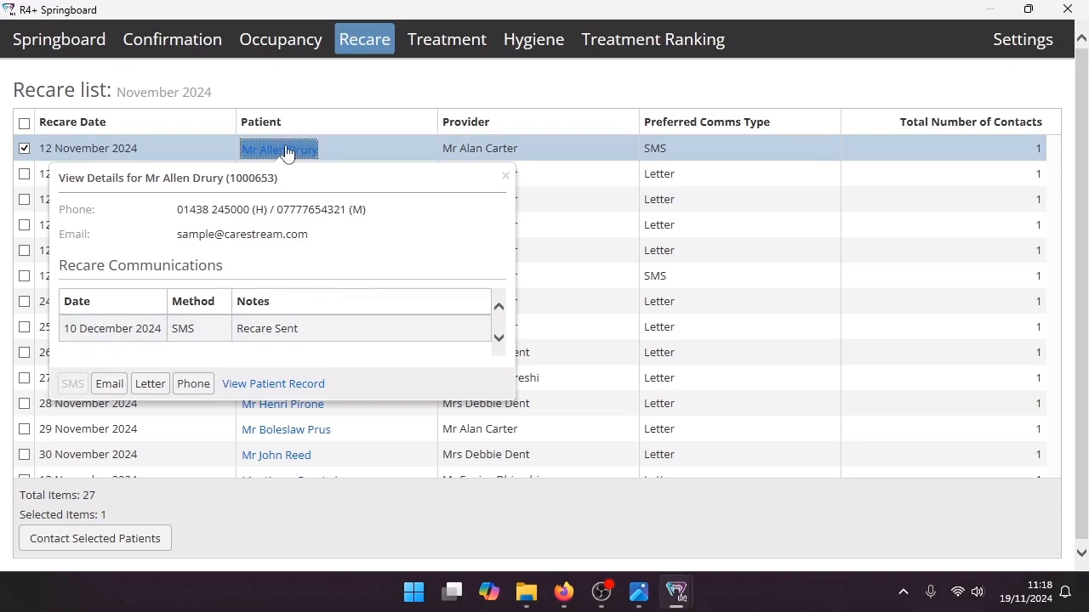
click(281, 175)
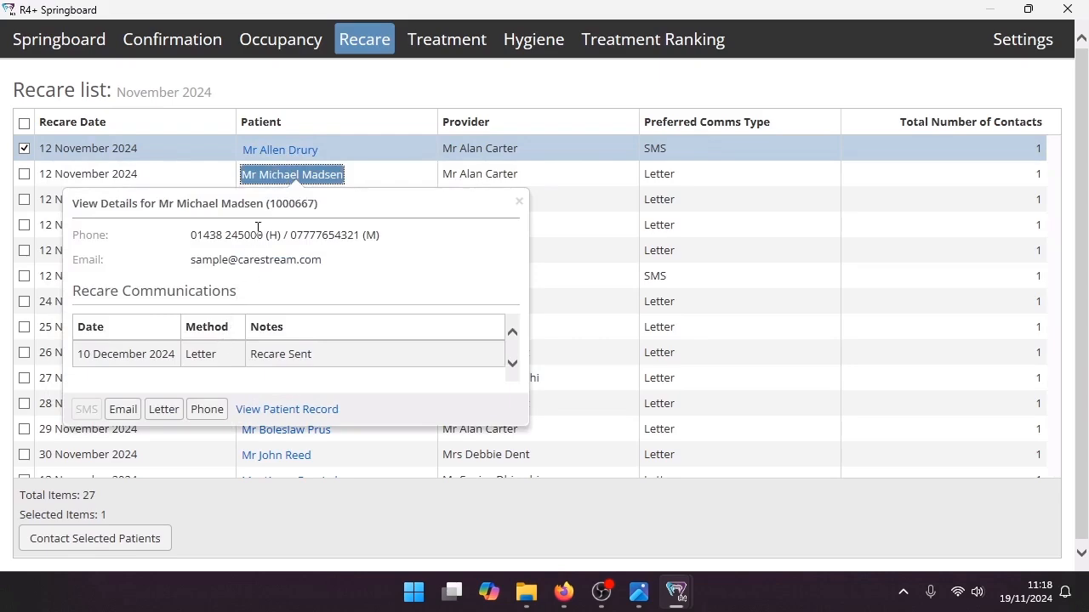
click(293, 175)
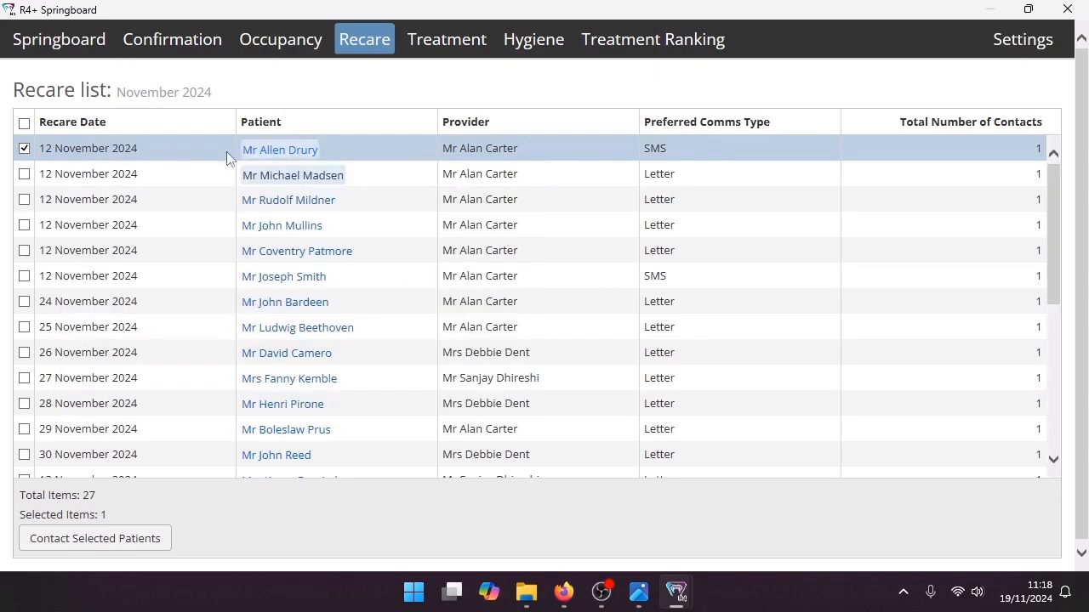
click(23, 123)
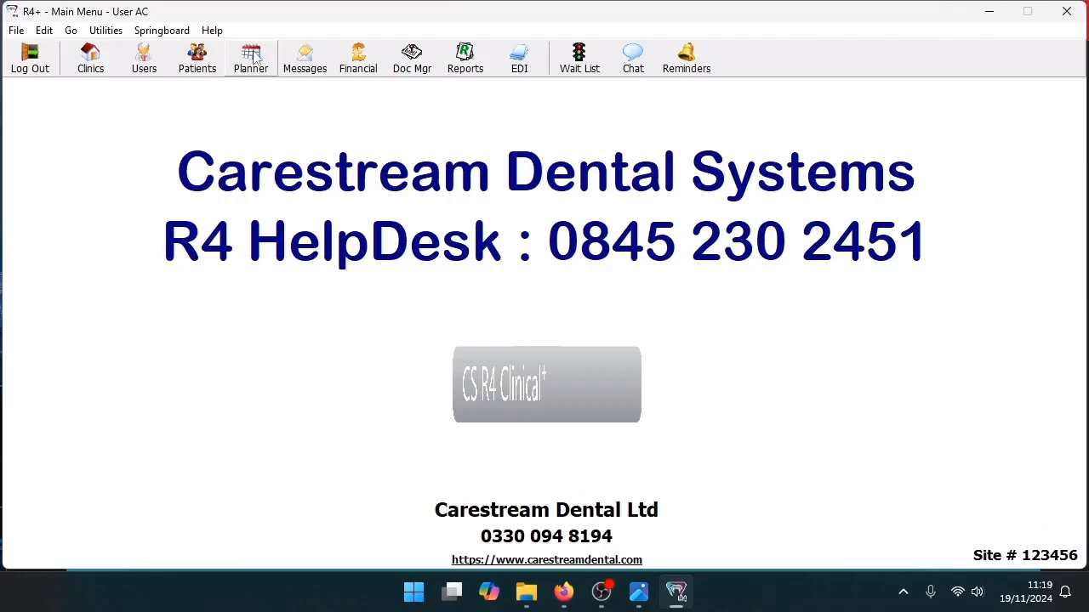
- Open the Planner's Recall Settings
click(255, 48)
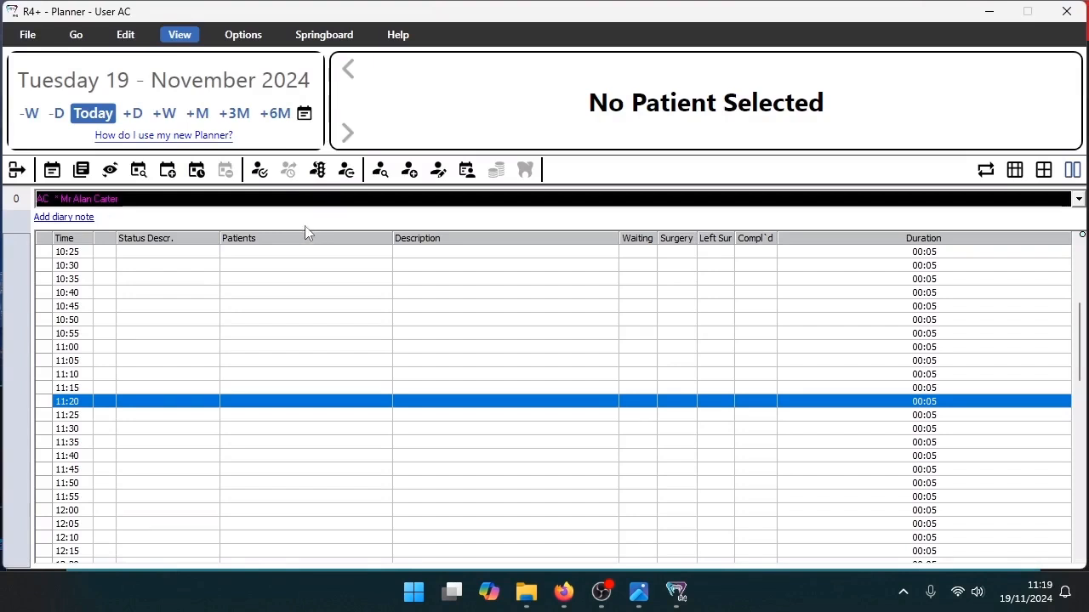
click(185, 39)
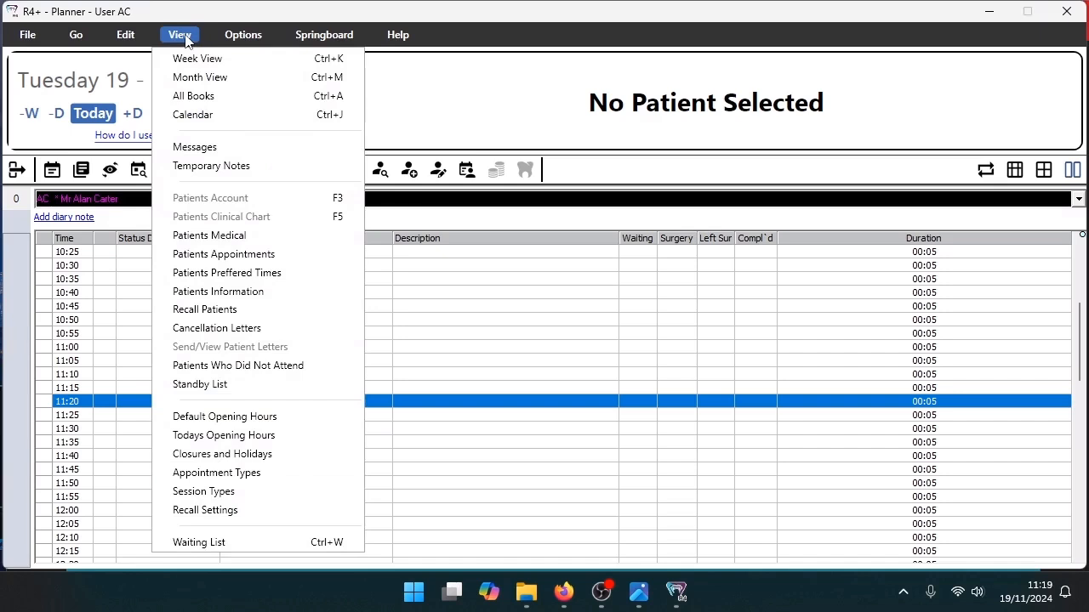
click(232, 513)
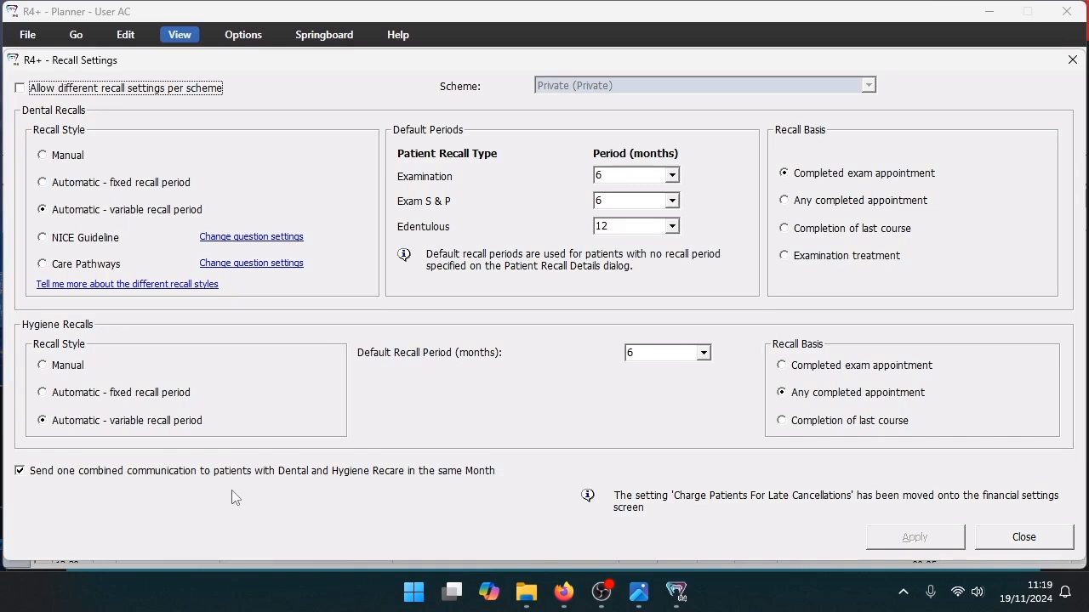
- Try allowing different recall settings per scheme, view the available schemes and turn the option off again
click(59, 92)
click(689, 85)
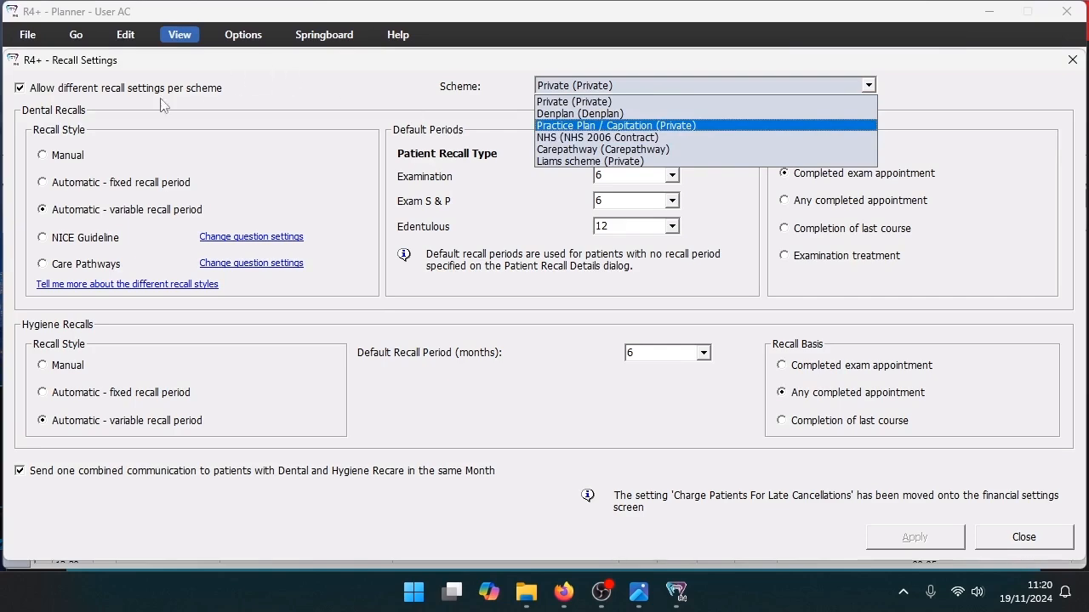
click(20, 88)
click(21, 88)
click(606, 379)
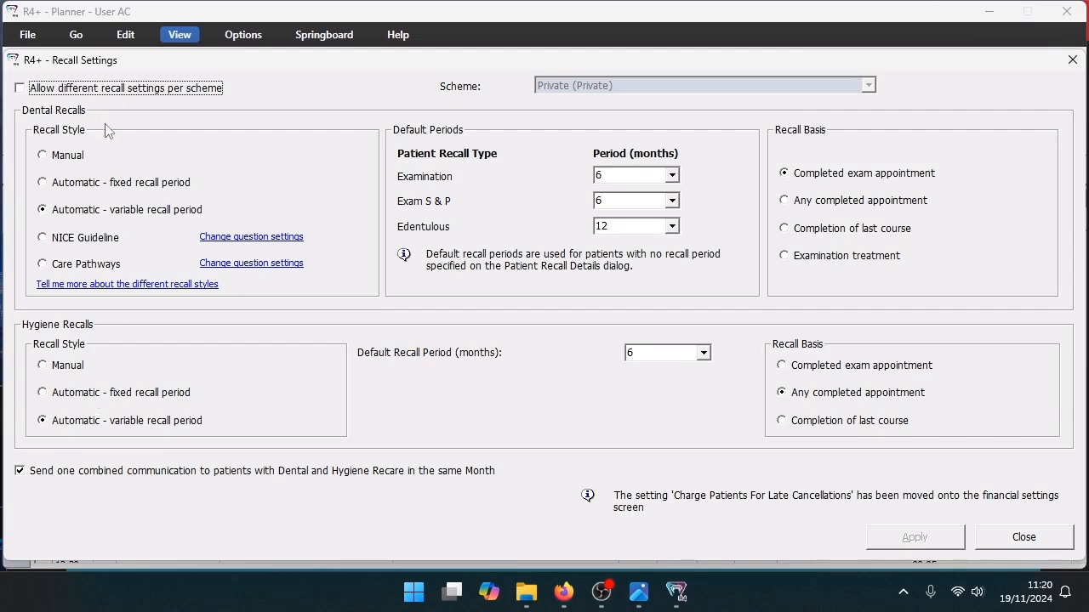
- Try the Manual and Automatic - fixed recall period styles for dental recalls, returning to Automatic - variable recall period with the Examination period selected
click(68, 156)
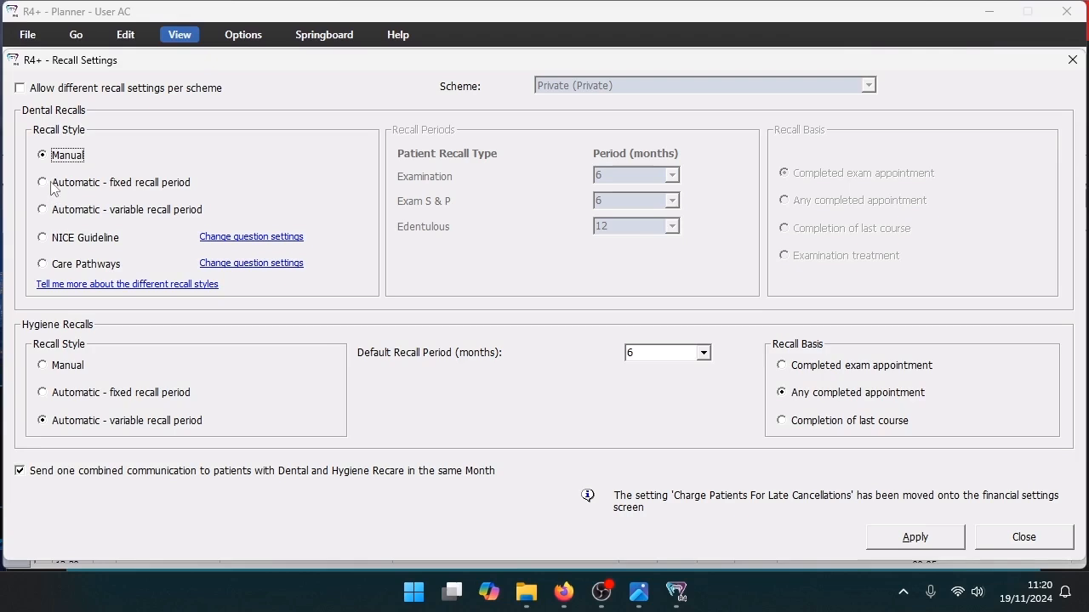
click(52, 184)
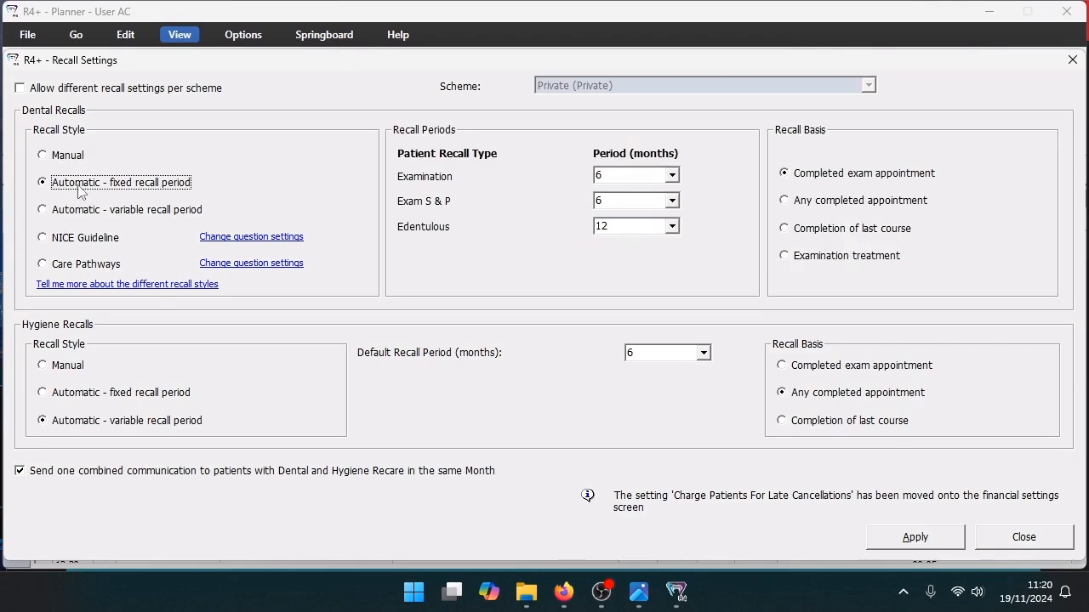
click(621, 176)
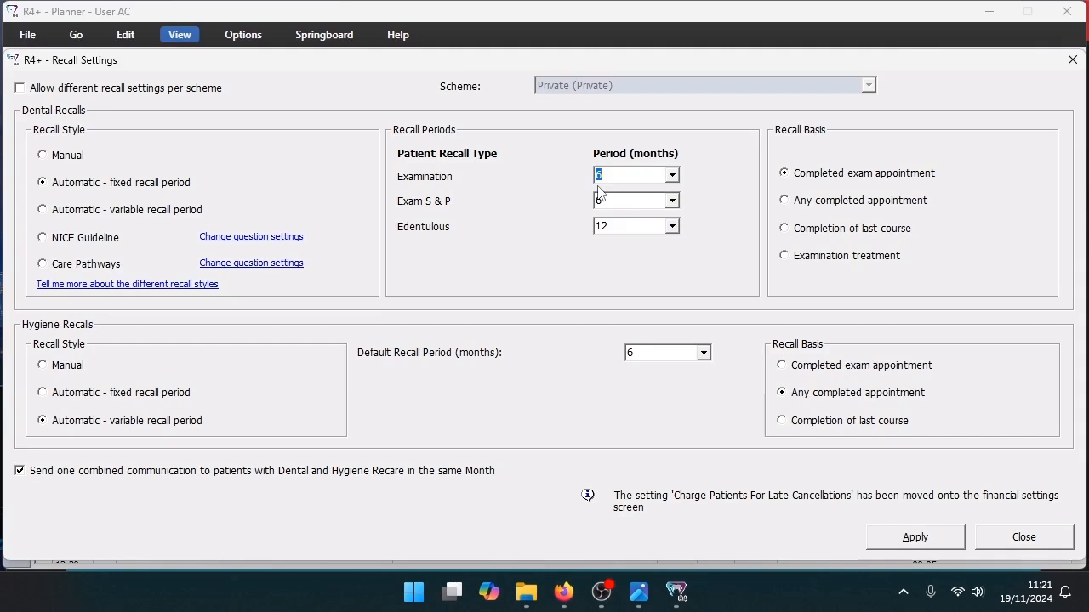
click(44, 211)
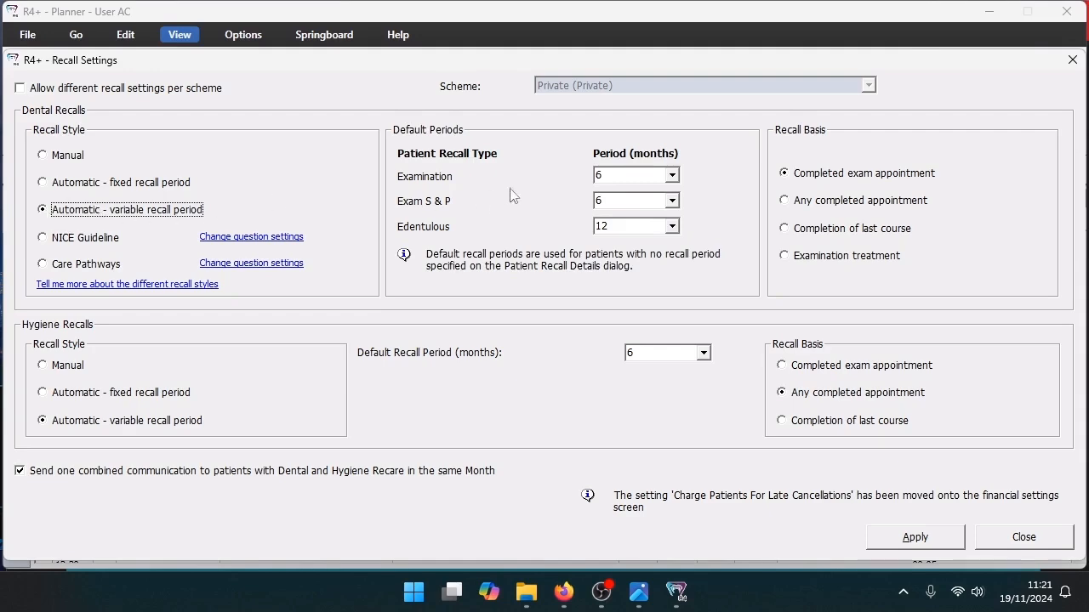
double_click(614, 171)
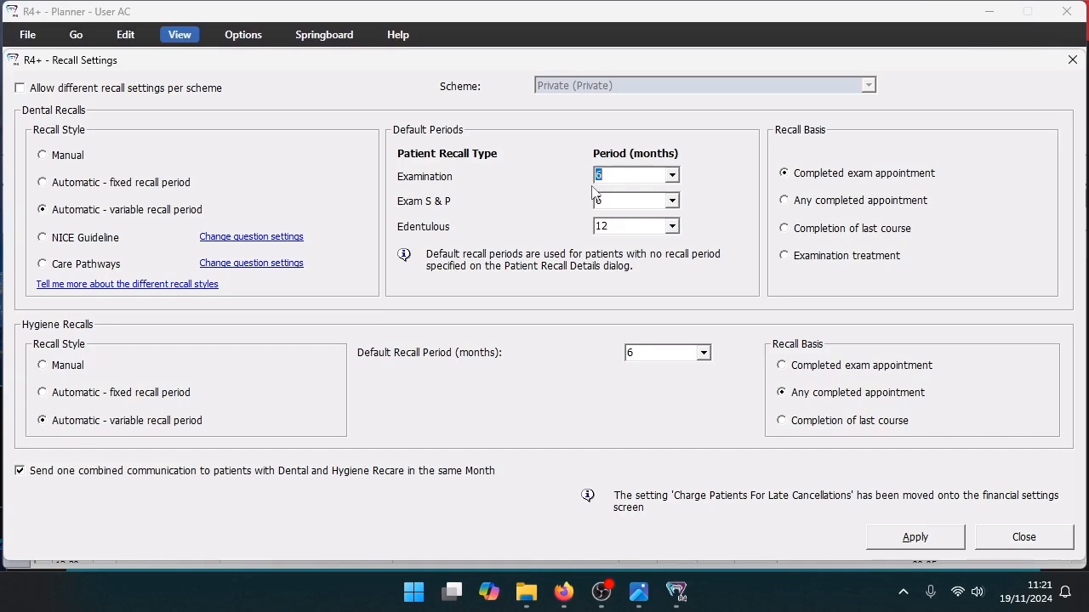
- Try the NICE Guideline and Care Pathways styles for dental recalls, and return to Automatic - variable recall period
click(42, 239)
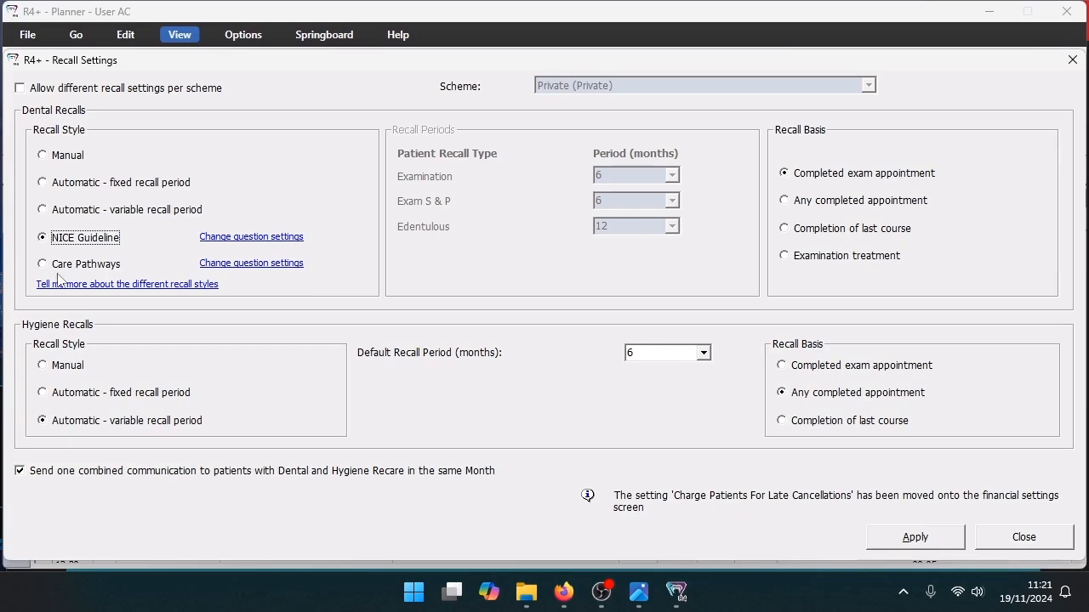
click(62, 266)
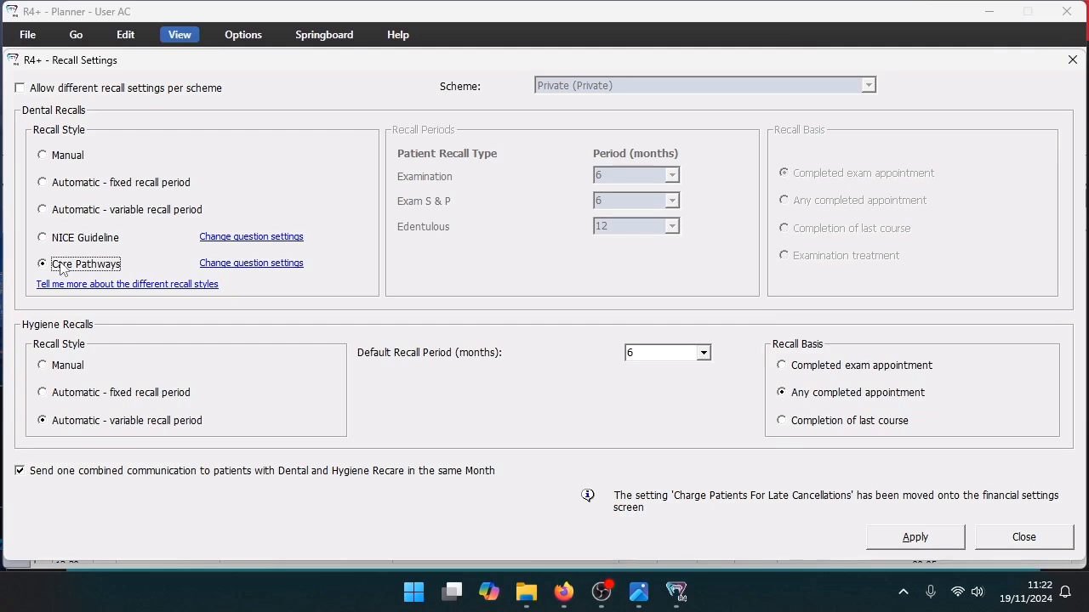
click(75, 244)
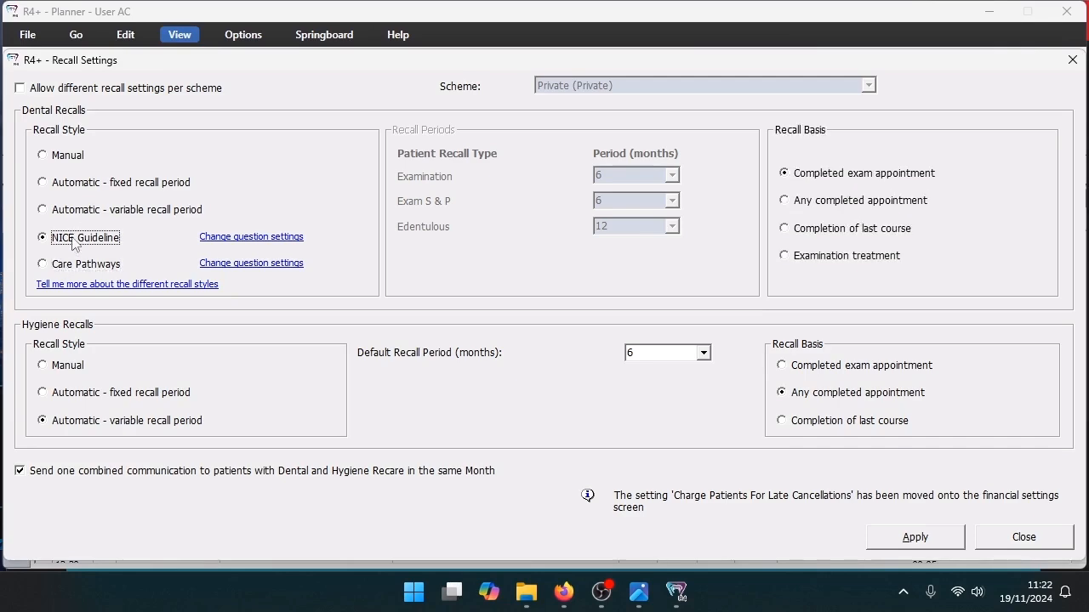
click(103, 209)
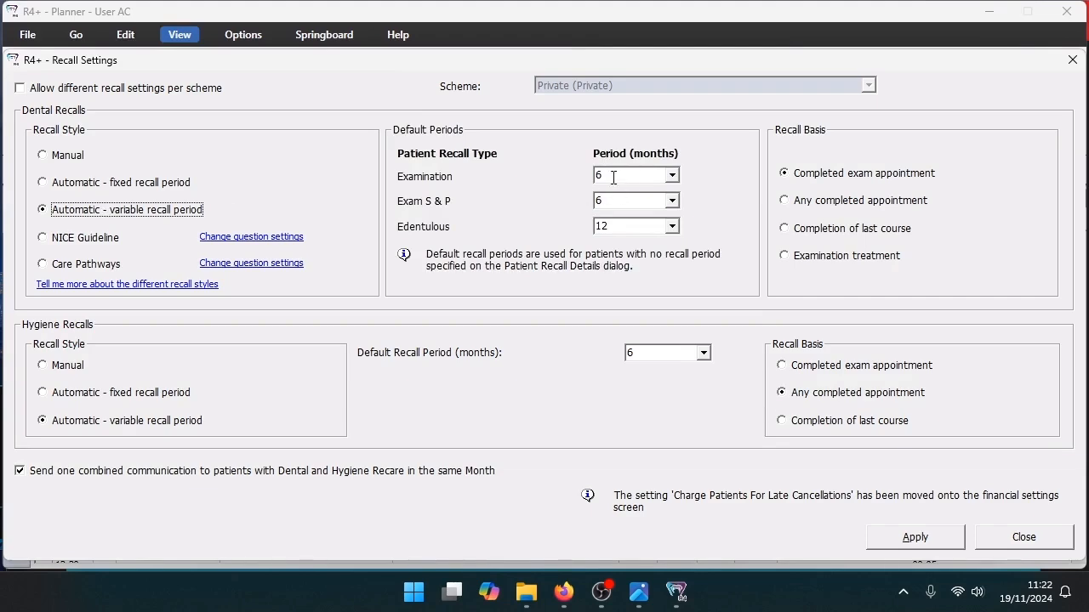
- Set the default Examination recall period to 12 months and the dental recall basis to Examination treatment, then apply and close the settings
drag(613, 177, 571, 177)
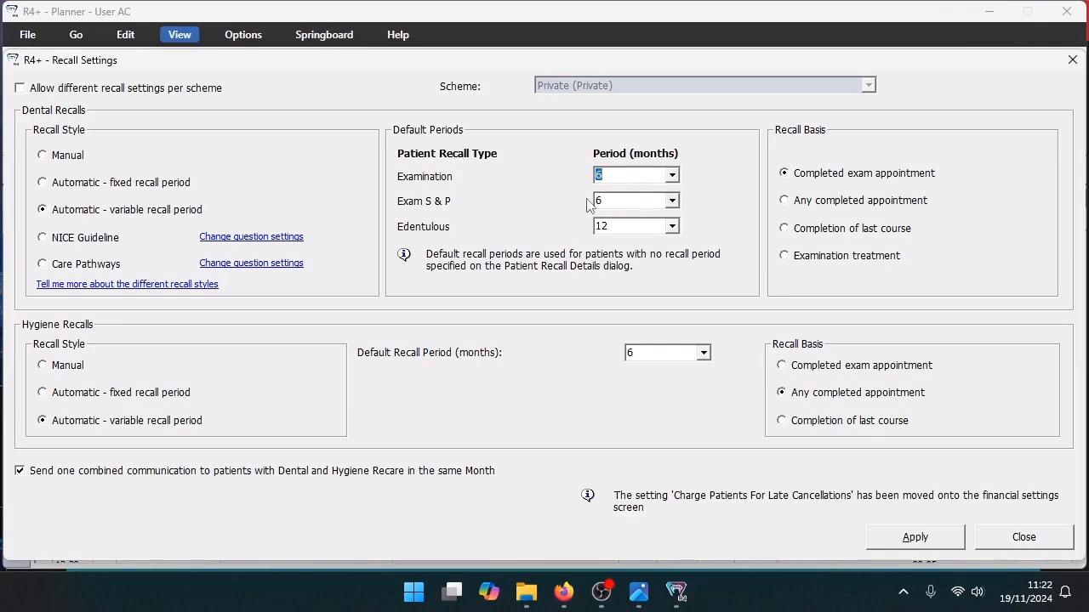
text(12)
click(845, 206)
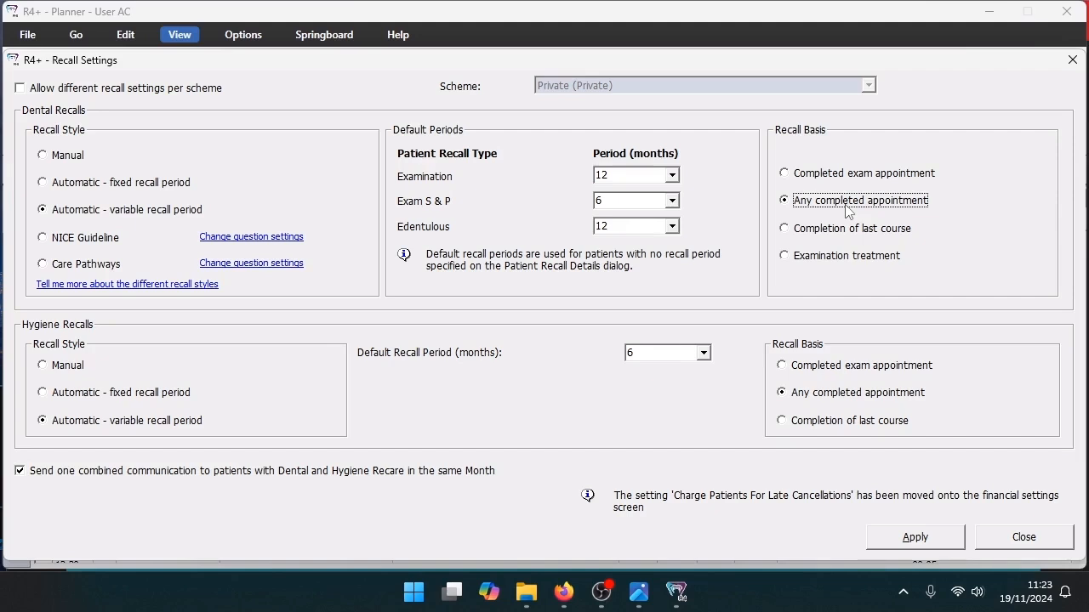
click(844, 229)
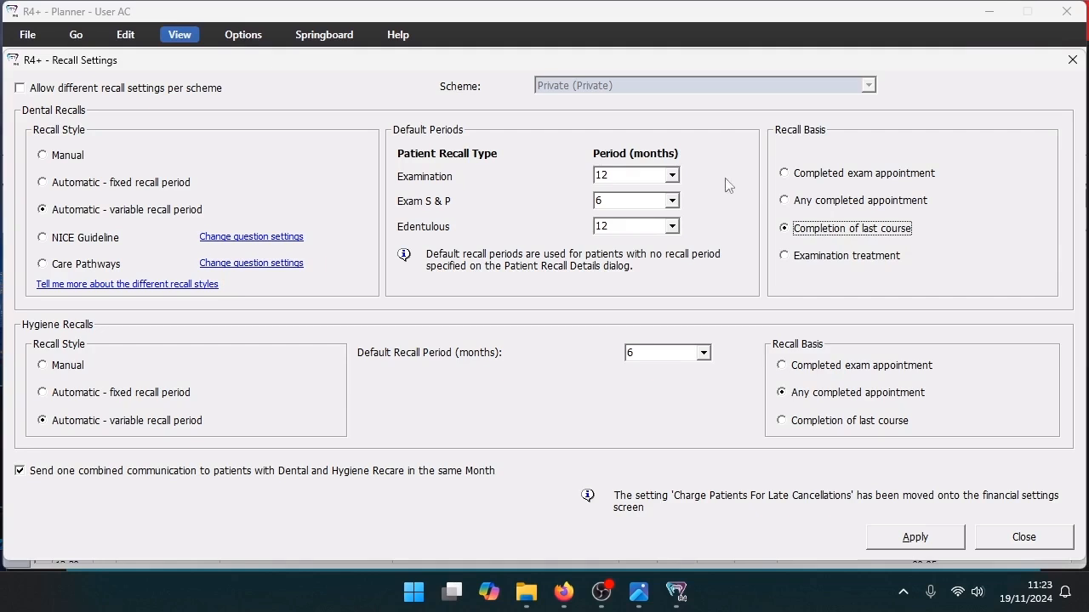
click(831, 258)
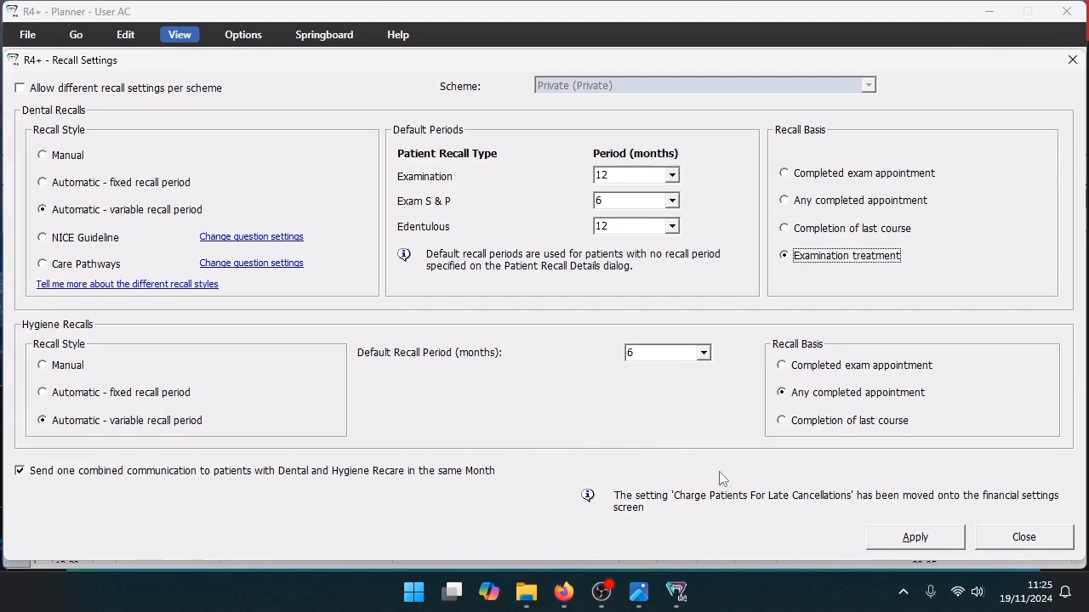
click(927, 539)
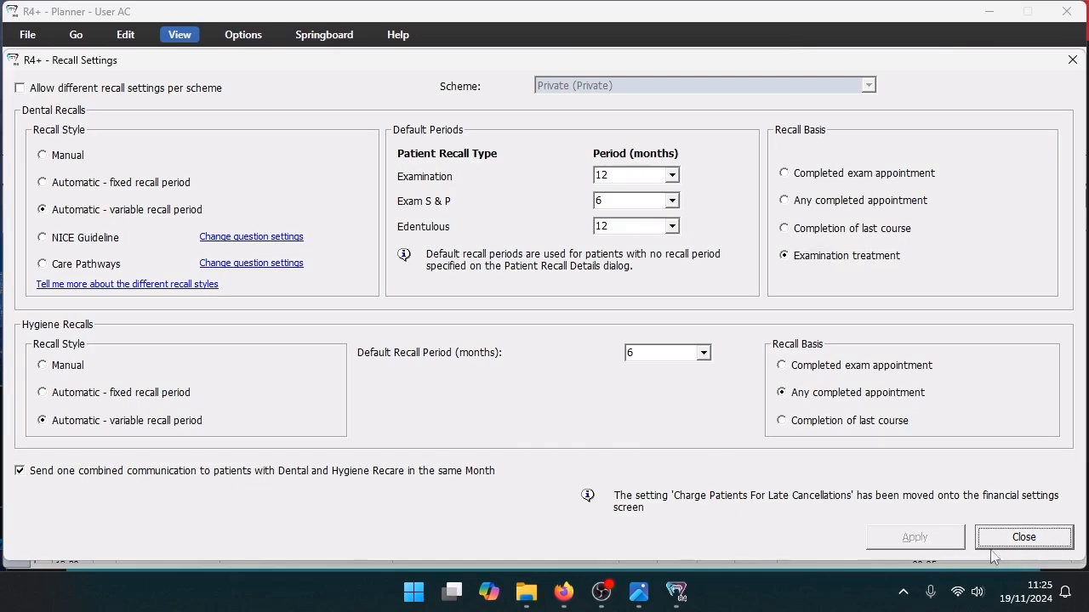
click(1030, 544)
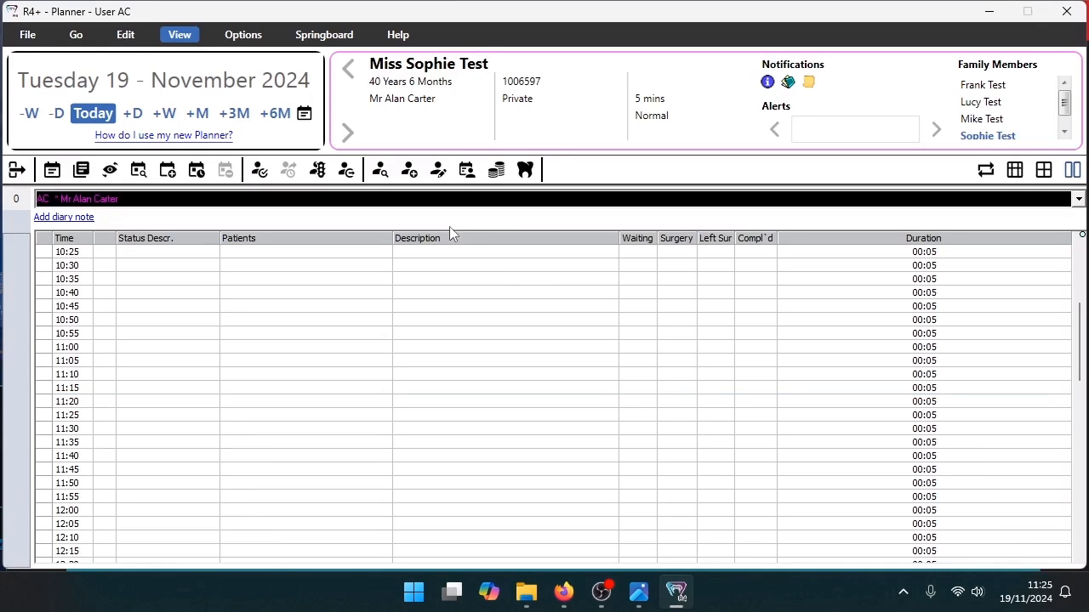
- Open the current patient's recall details from the communications section of their record
click(438, 173)
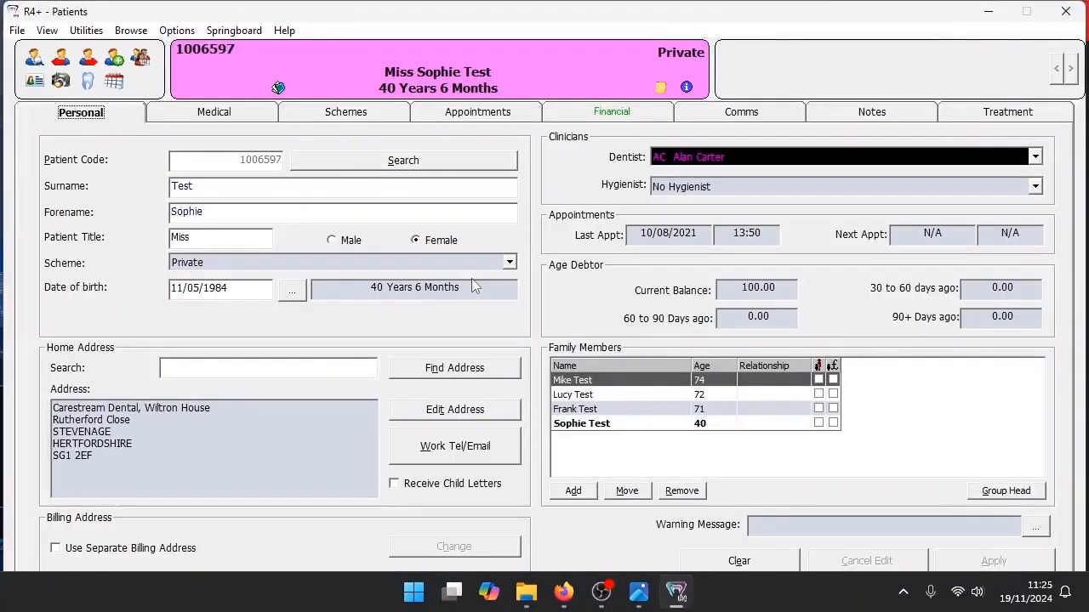
click(732, 114)
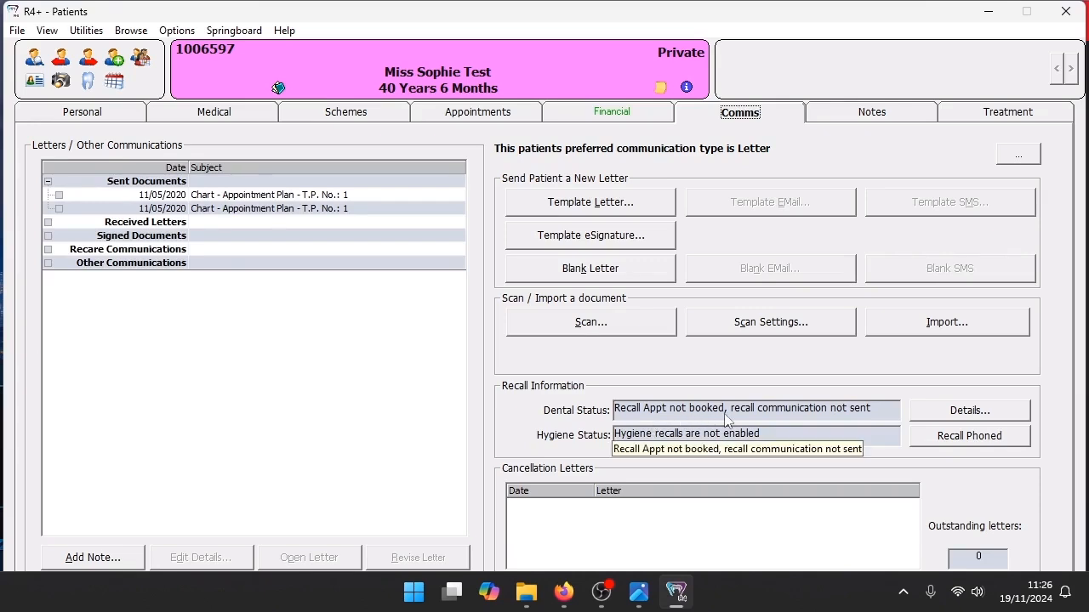
click(962, 415)
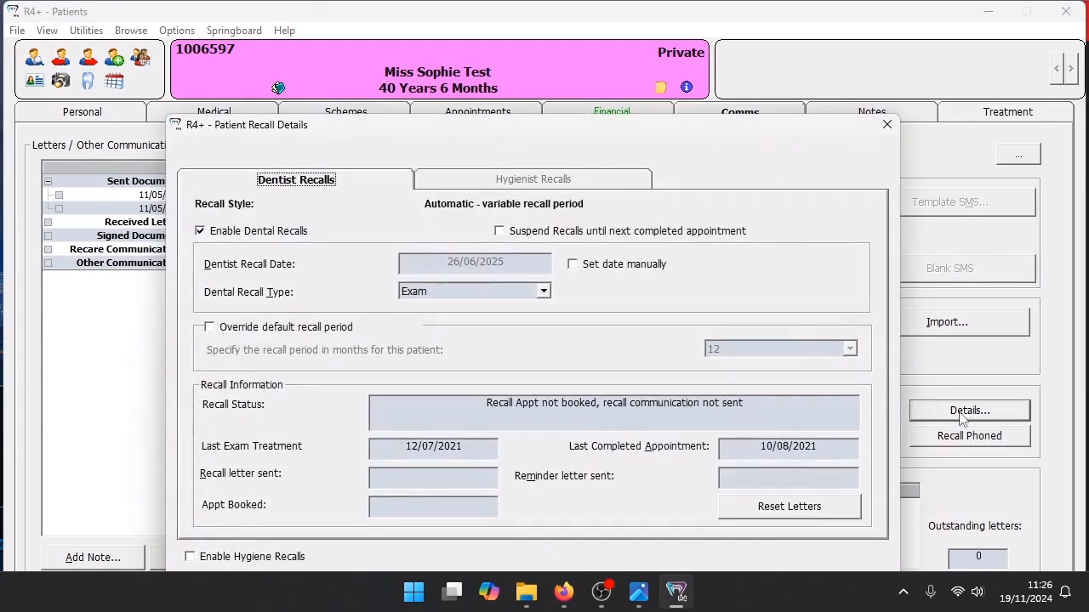
drag(382, 141, 371, 42)
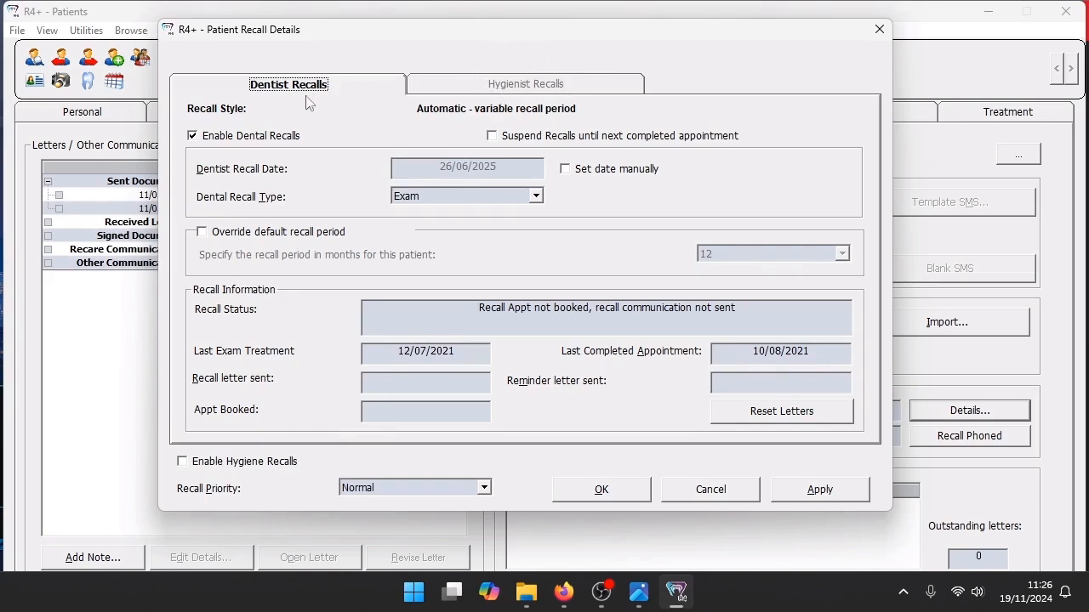
- Turn the patient's dental recalls off and on again, and try the option to set the recall date manually before turning it off
click(264, 140)
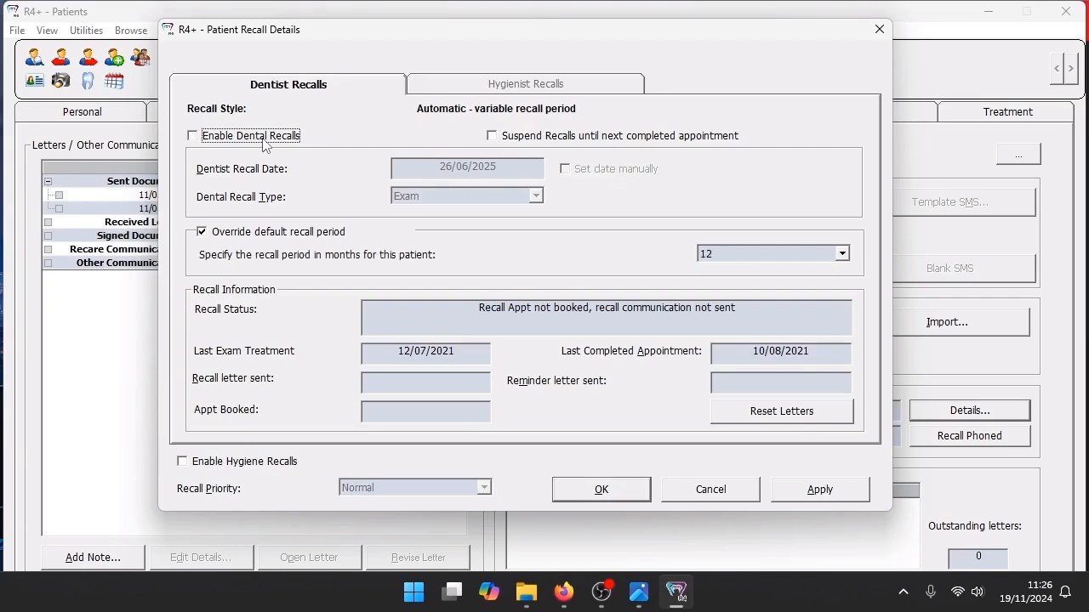
click(266, 143)
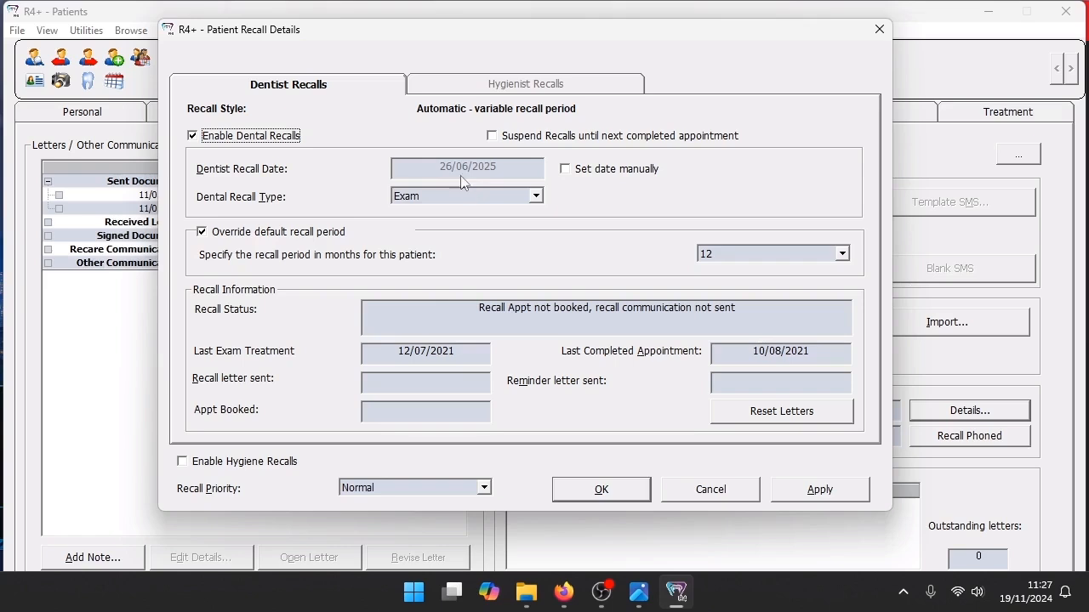
click(601, 170)
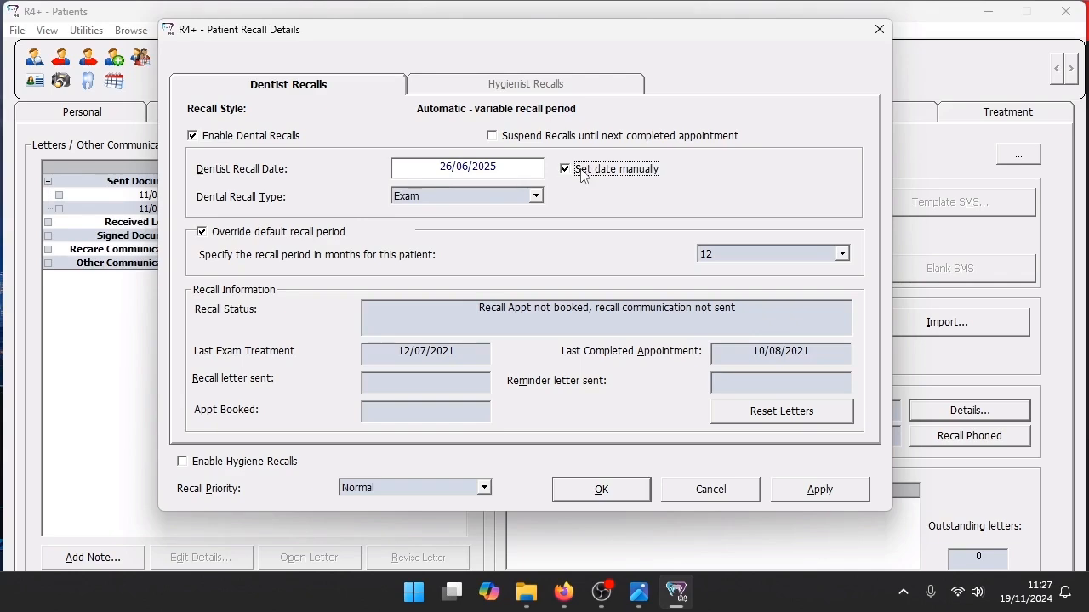
click(582, 172)
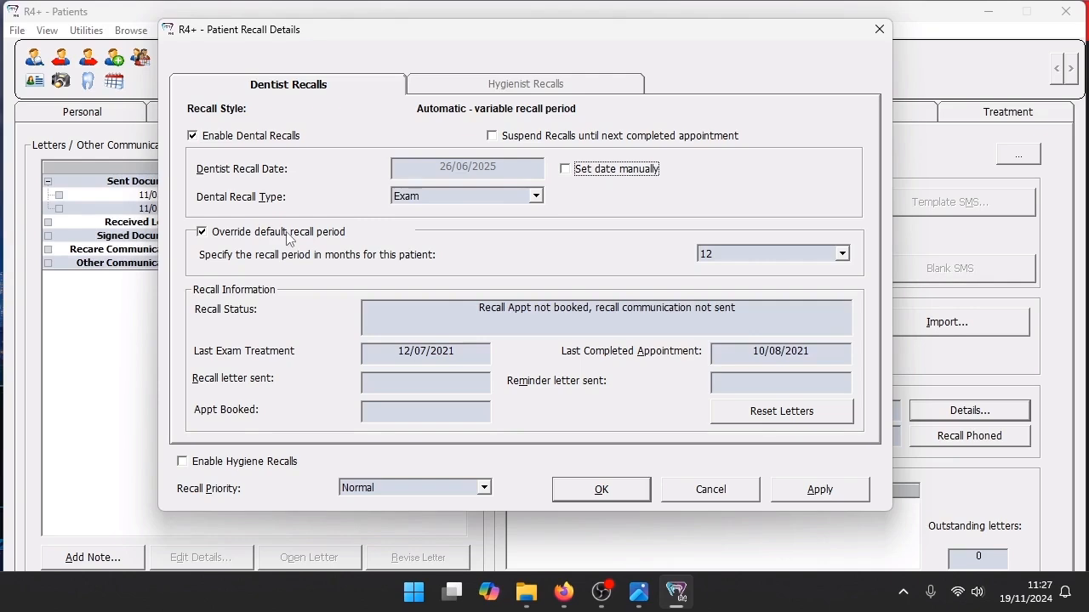
- Set the patient's overriding dental recall period to 6 months and save the recall details
click(843, 253)
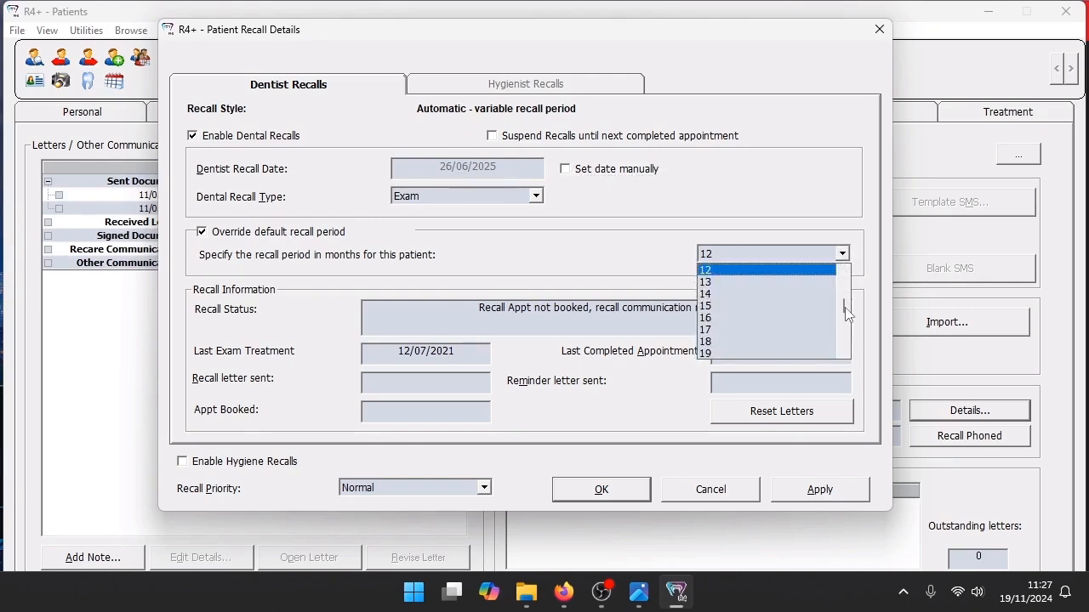
scroll(846, 306, up, 4)
mouse_move(843, 286)
mouse_down()
mouse_move(842, 359)
mouse_move(842, 276)
mouse_up()
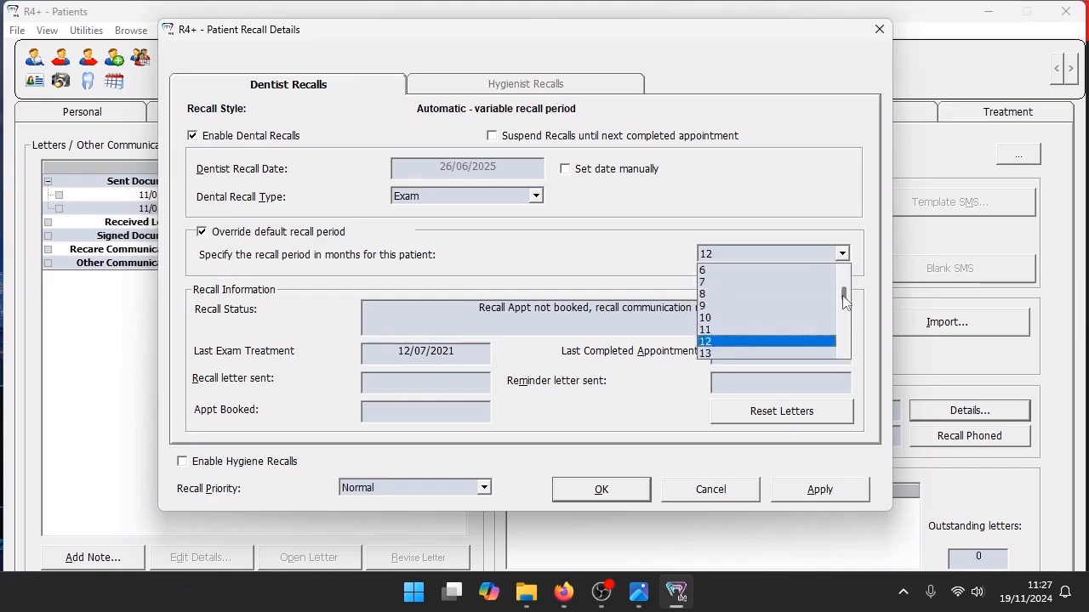
click(721, 277)
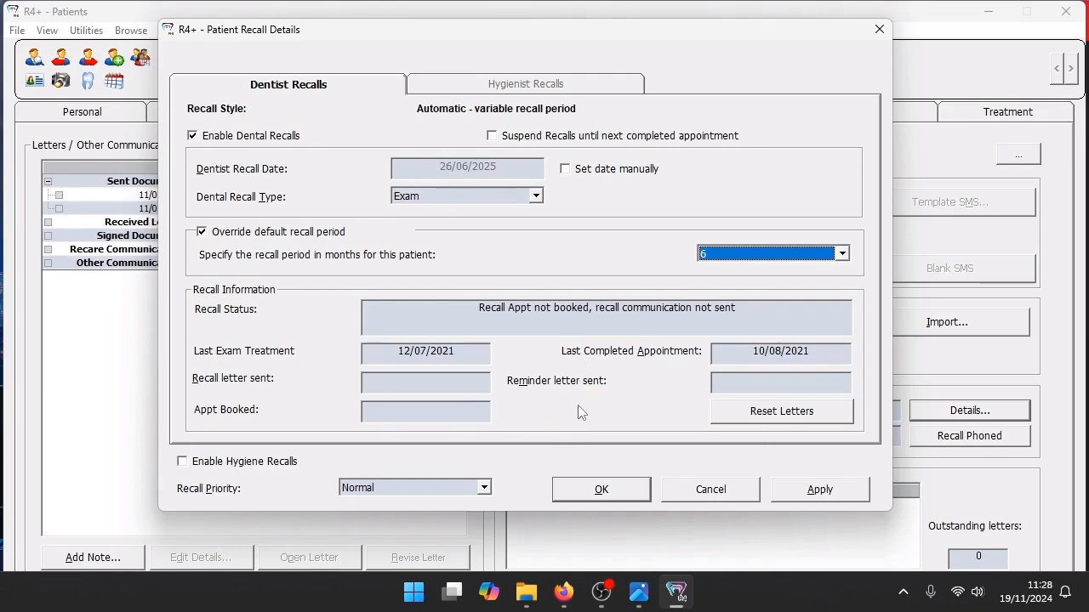
click(597, 490)
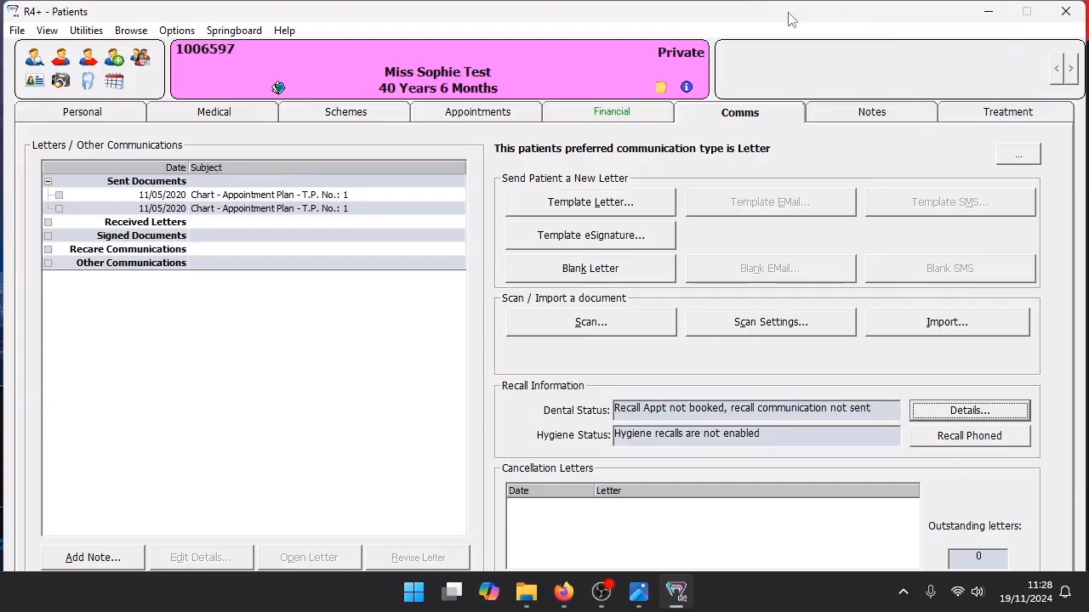
- Close the patient record and Planner, and open the Standard Letter Templates in the document manager
click(1065, 12)
click(1063, 15)
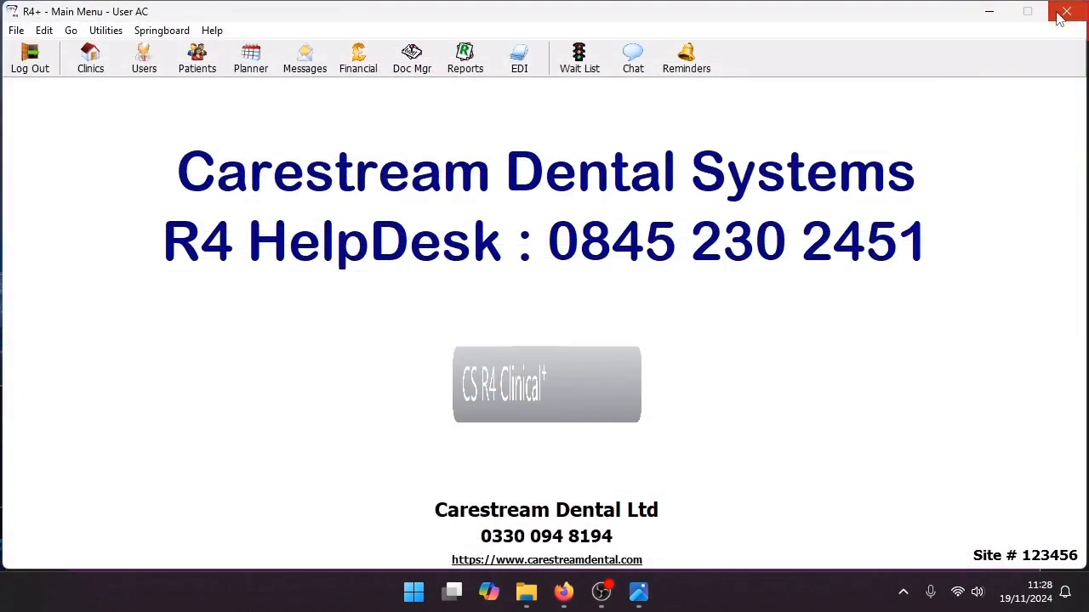
click(412, 61)
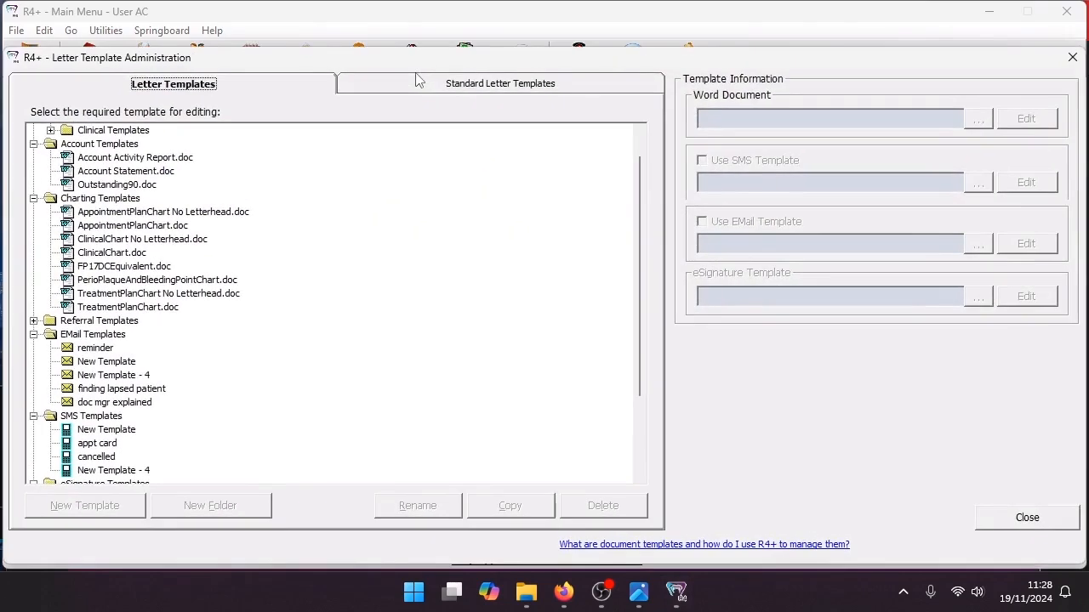
click(465, 89)
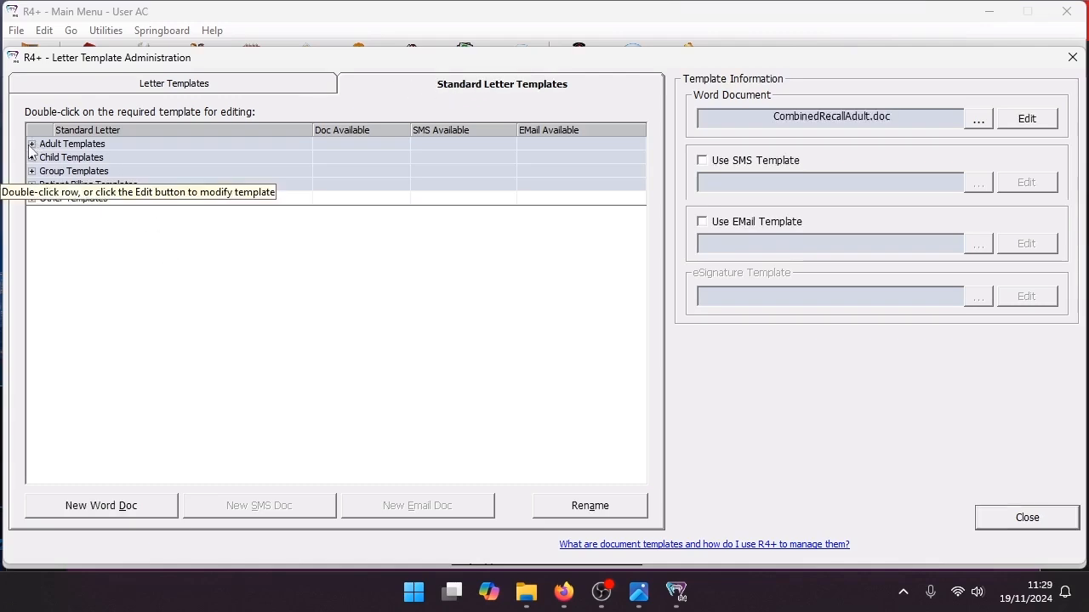
- View the template information for the Adult Recall, Adult Hygiene Recall and Adult Combined Recare letters
click(32, 144)
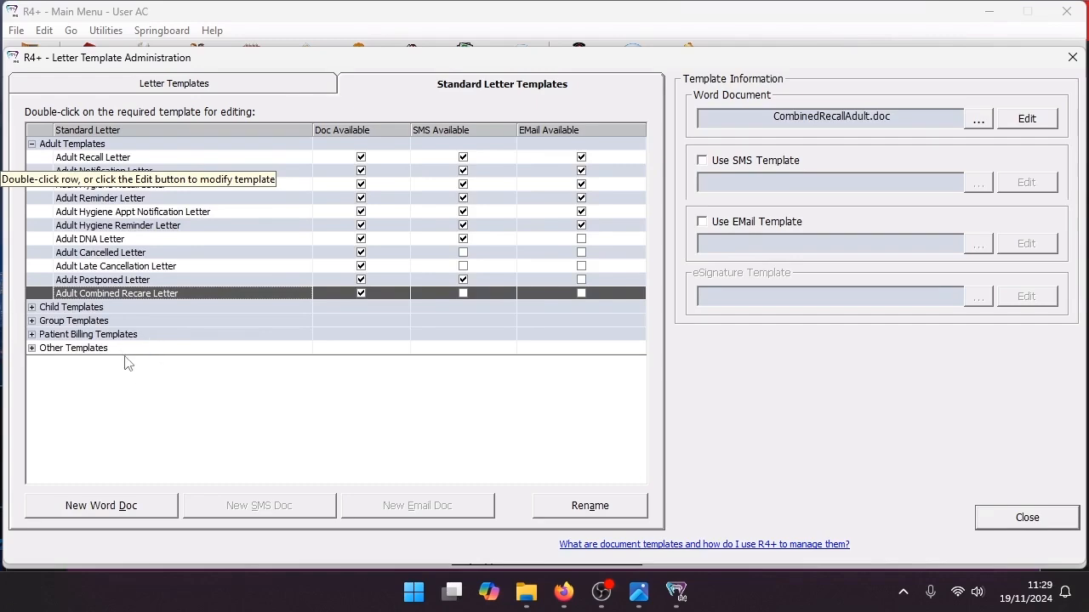
click(124, 161)
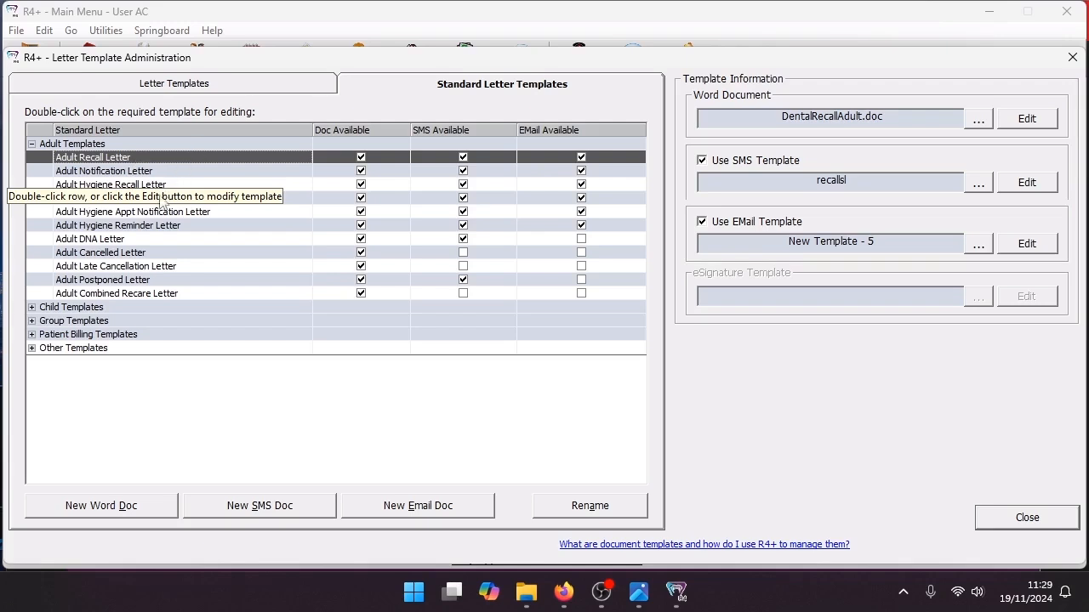
click(157, 187)
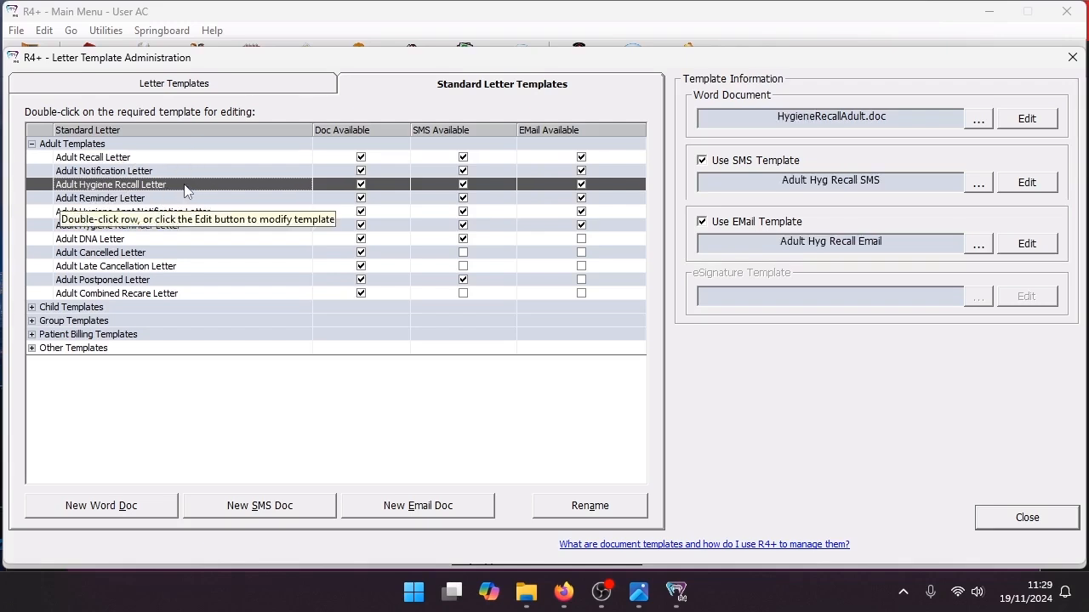
click(151, 295)
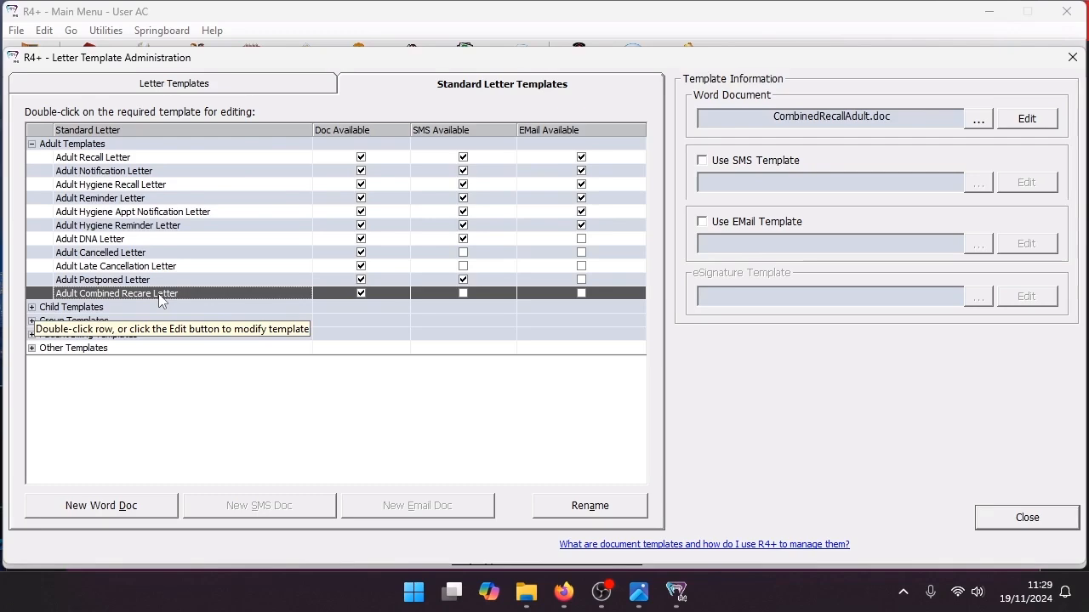
- View the template information for the Child Recall, Child Hygiene Recall and Child Combined Recare letters
click(31, 308)
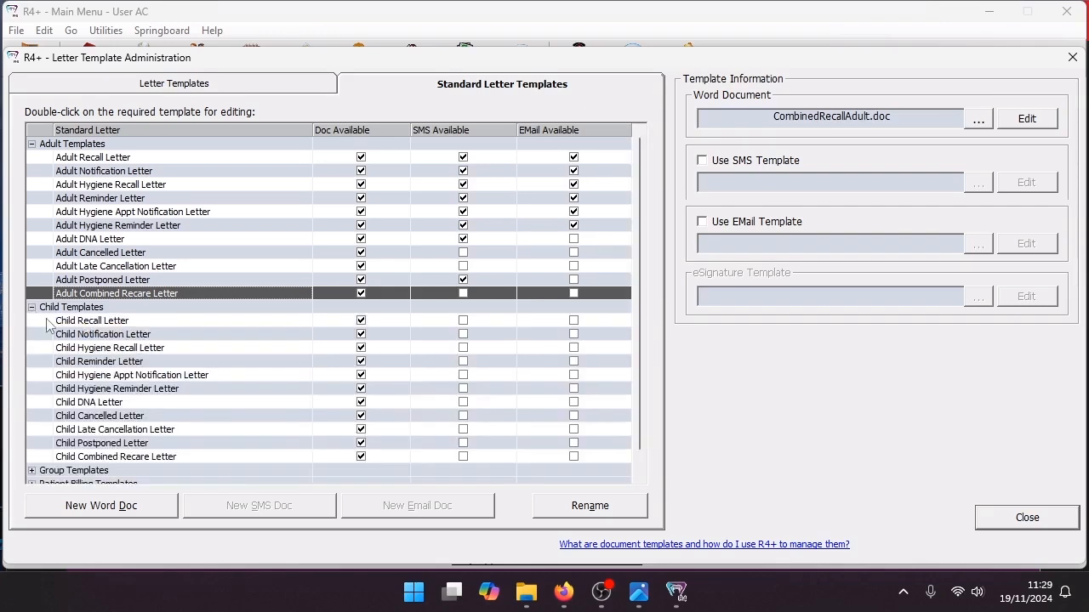
click(117, 321)
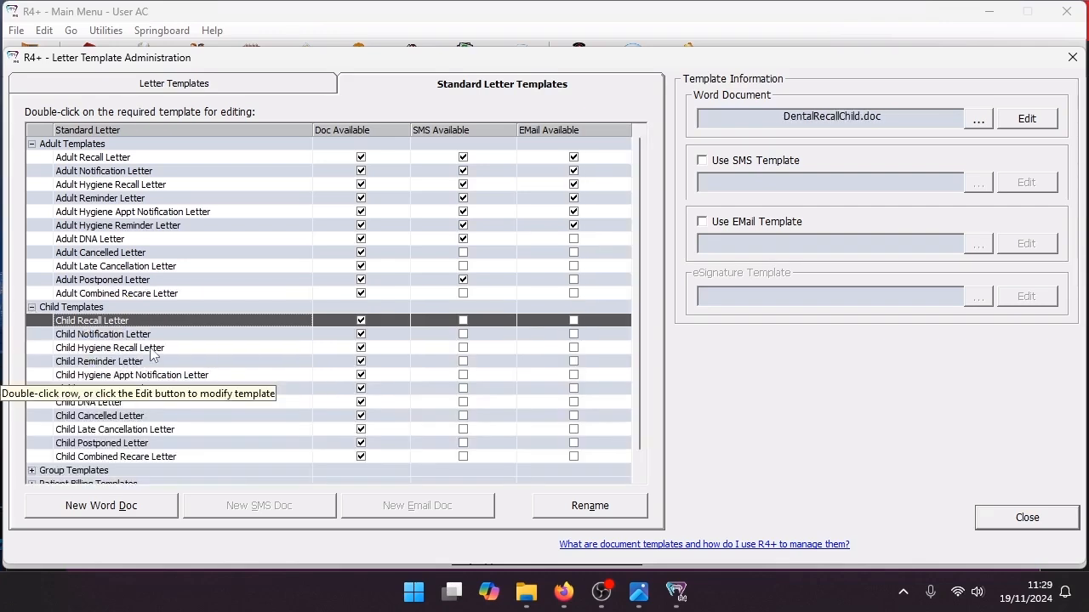
click(153, 348)
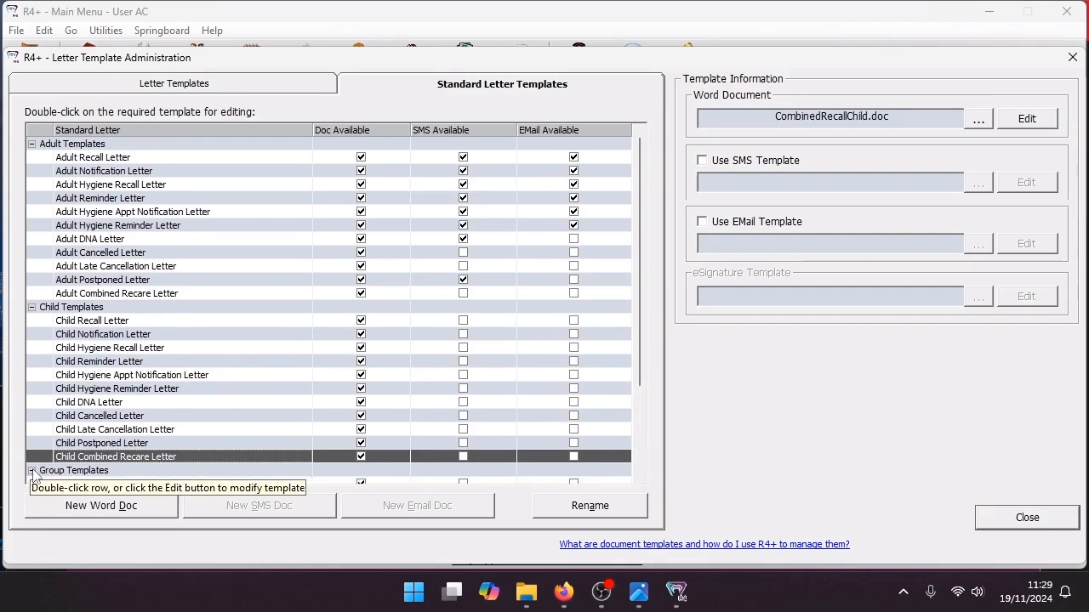
- View the template information for the Group Head Dental Recall and Group Head Hygiene Recall letters
scroll(76, 378, down, 1)
scroll(75, 378, down, 2)
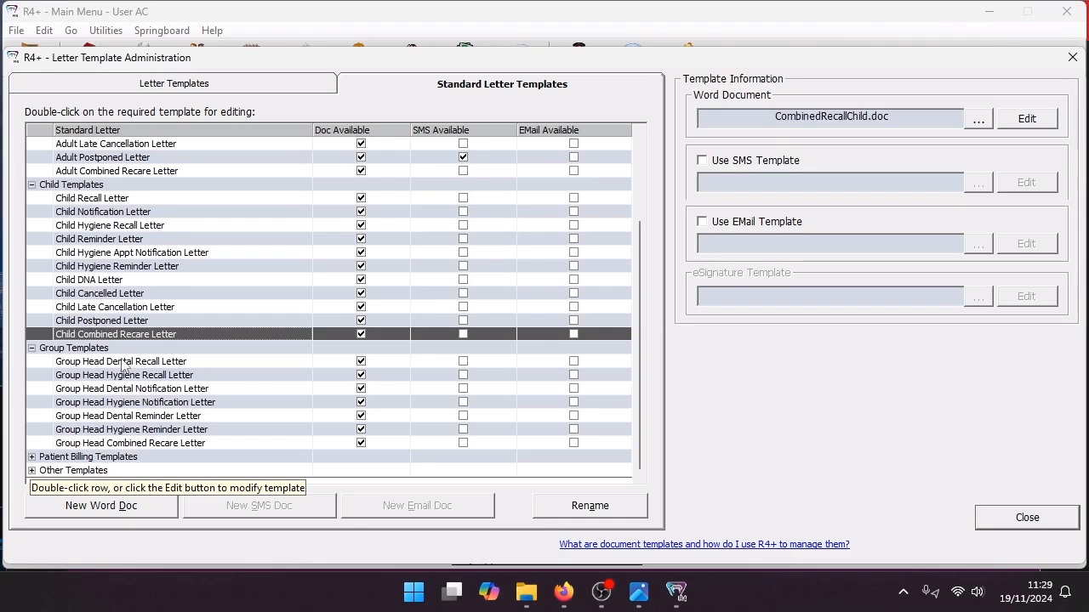
click(116, 363)
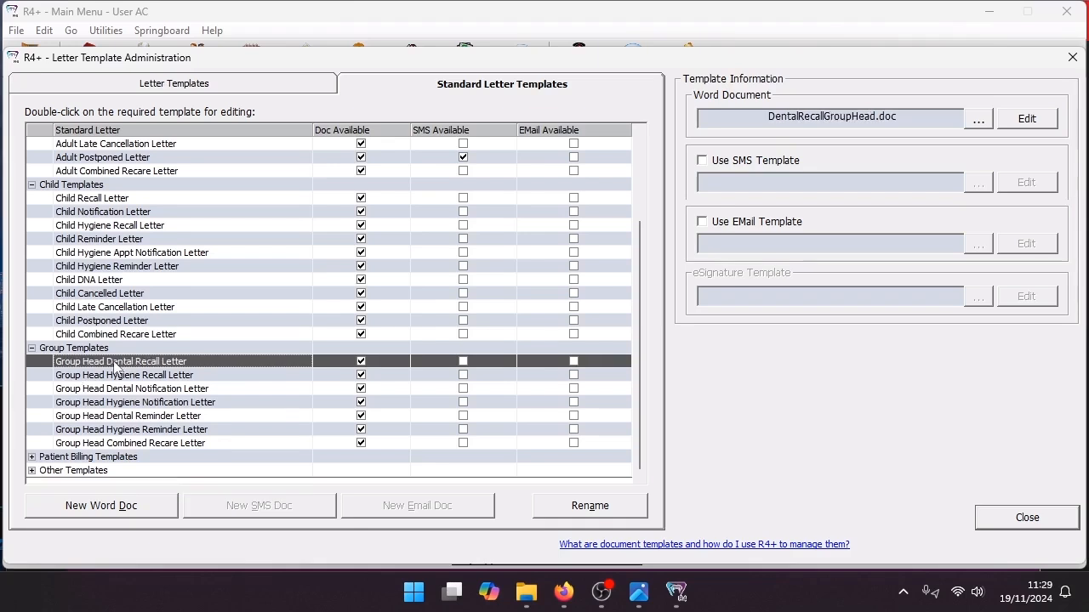
click(101, 380)
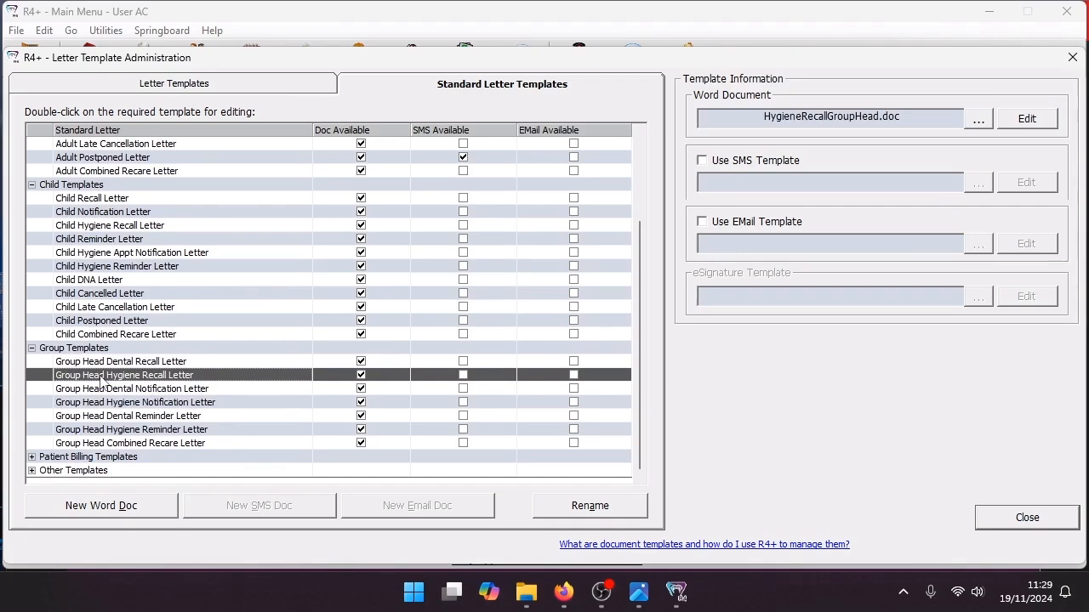
- View the template information for the Group Head Combined Recare Letter and open the Adult Recall Letter document in Word for editing
click(130, 445)
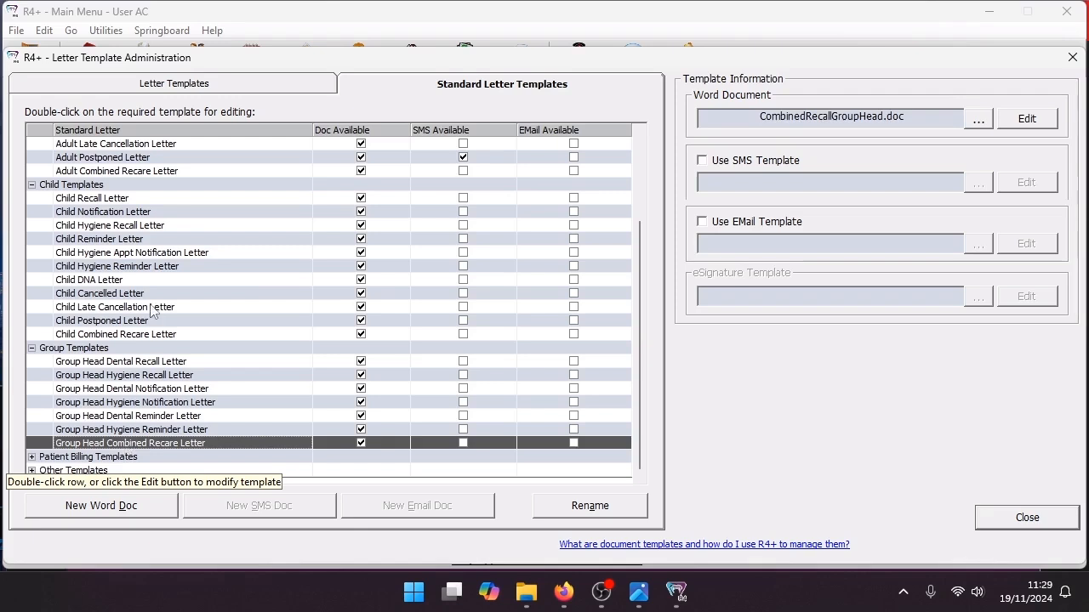
scroll(154, 310, up, 3)
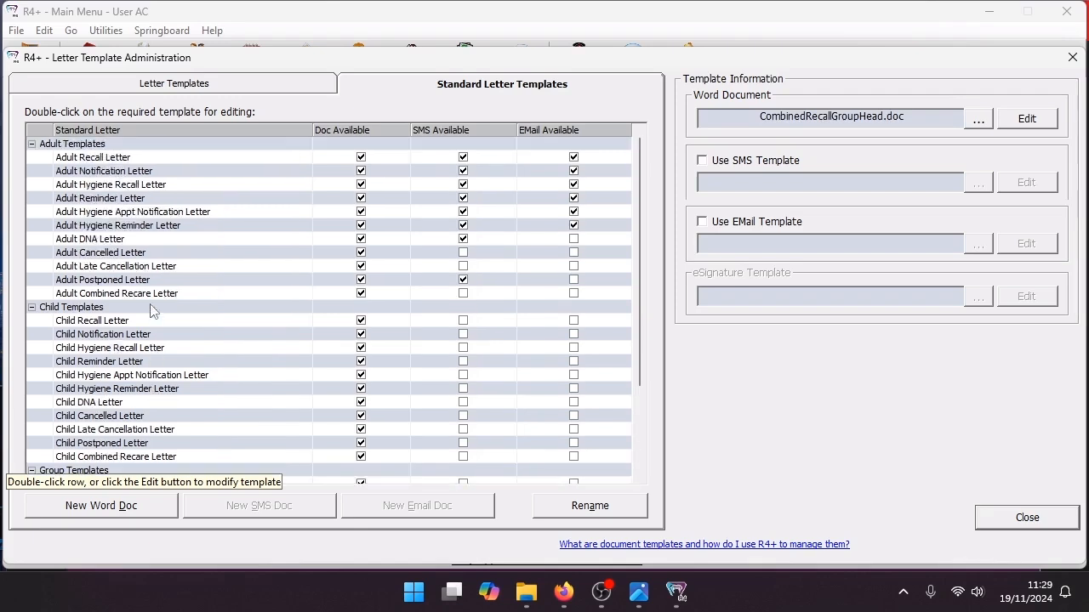
click(122, 157)
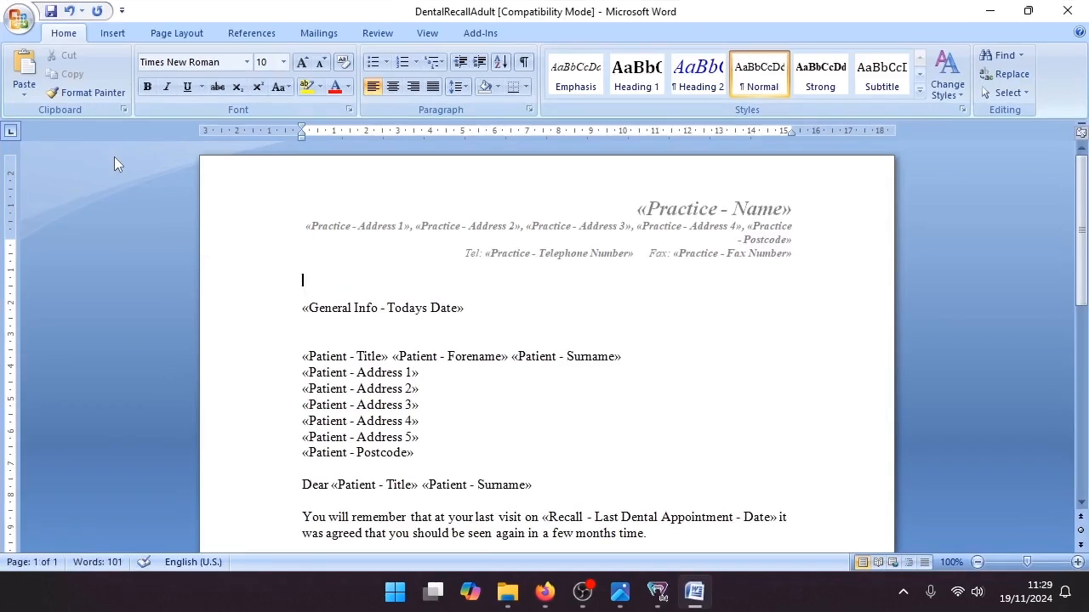
scroll(544, 304, down, 3)
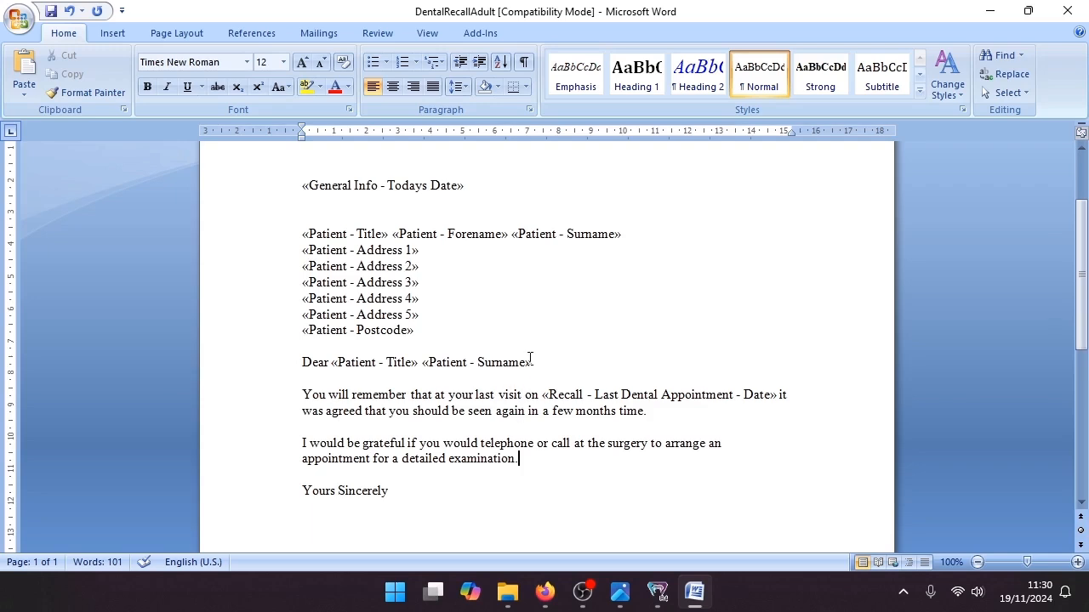
- Insert the R4+ patient Forename field between the title and surname in the letter's salutation, and save and close the document
click(422, 364)
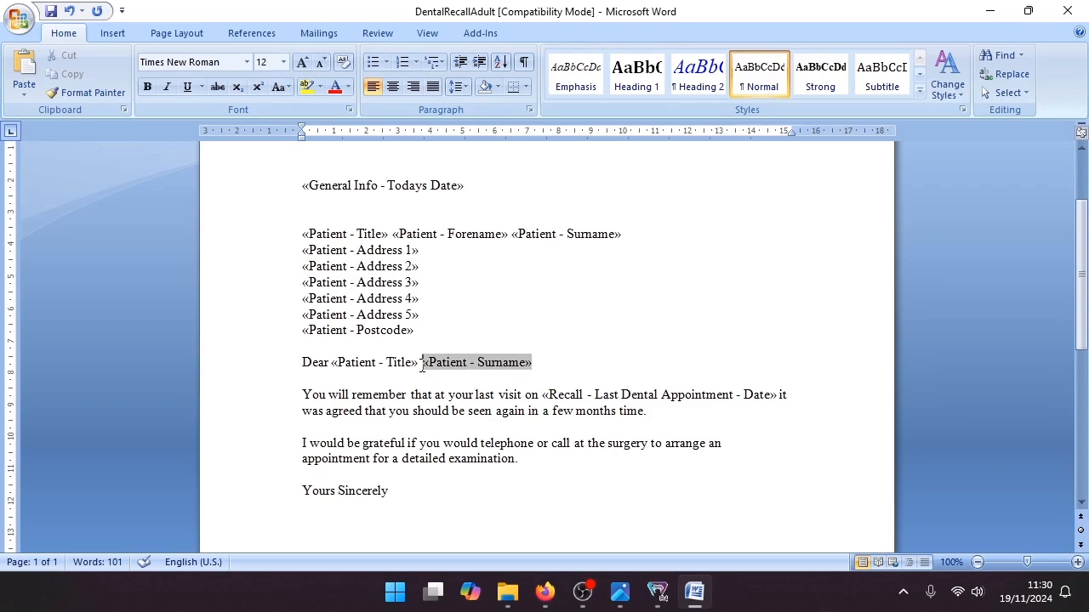
click(420, 364)
click(478, 34)
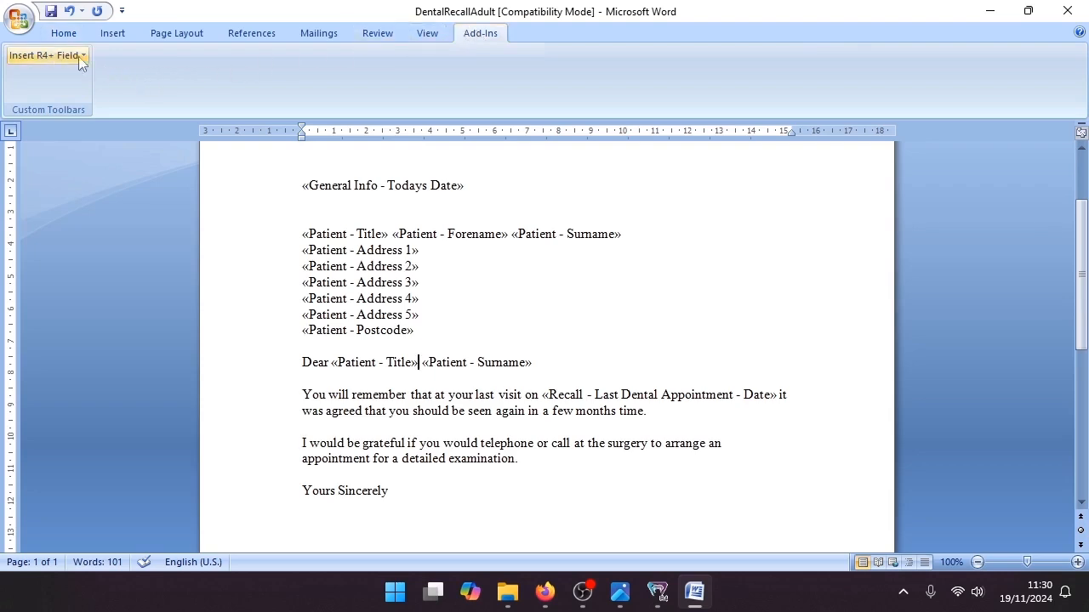
click(51, 57)
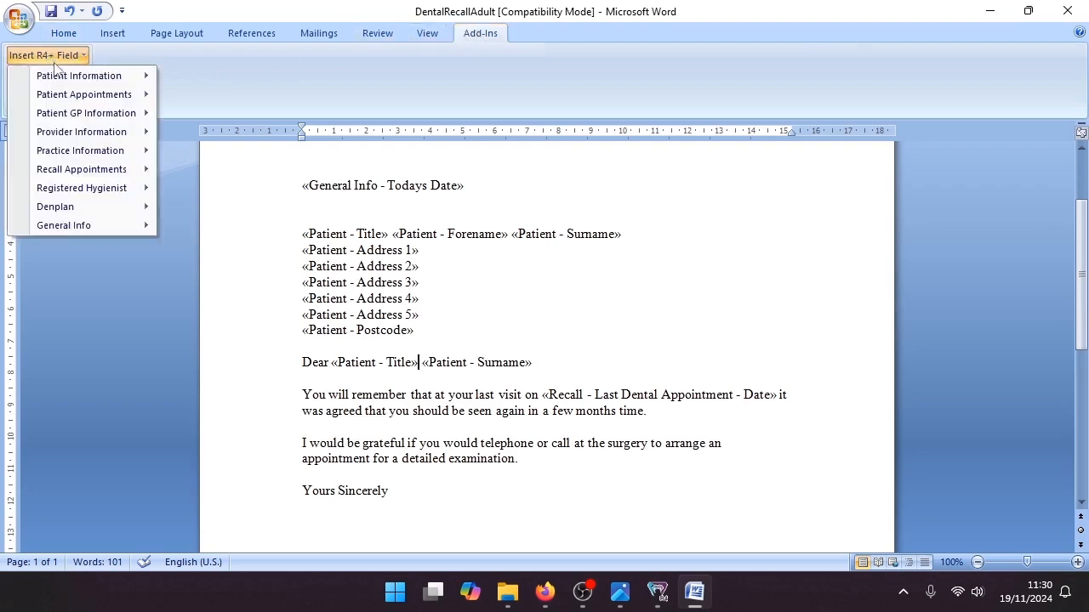
mouse_move(65, 80)
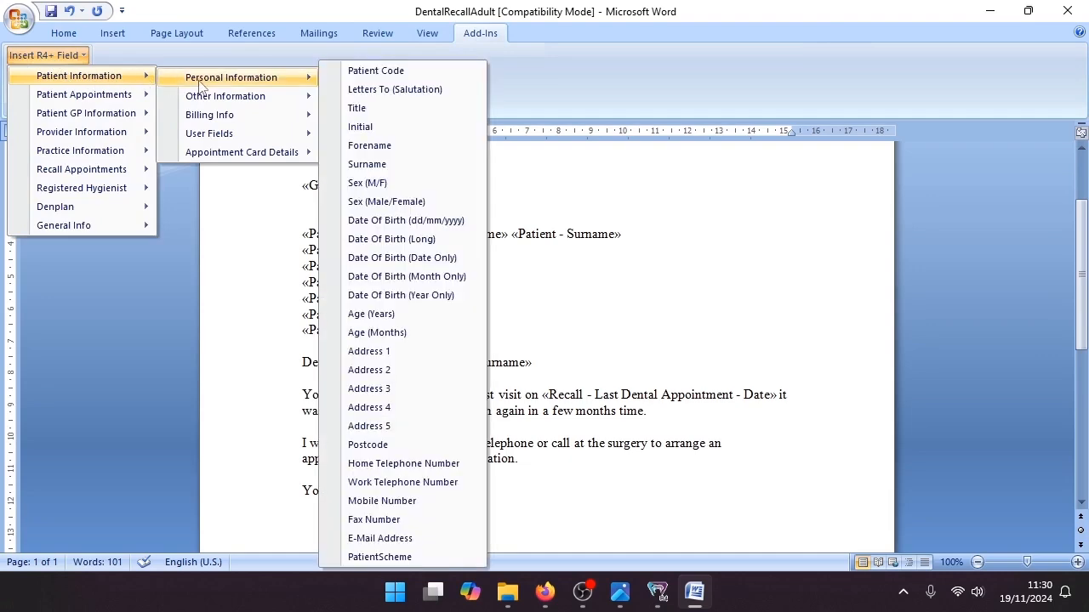
mouse_move(200, 85)
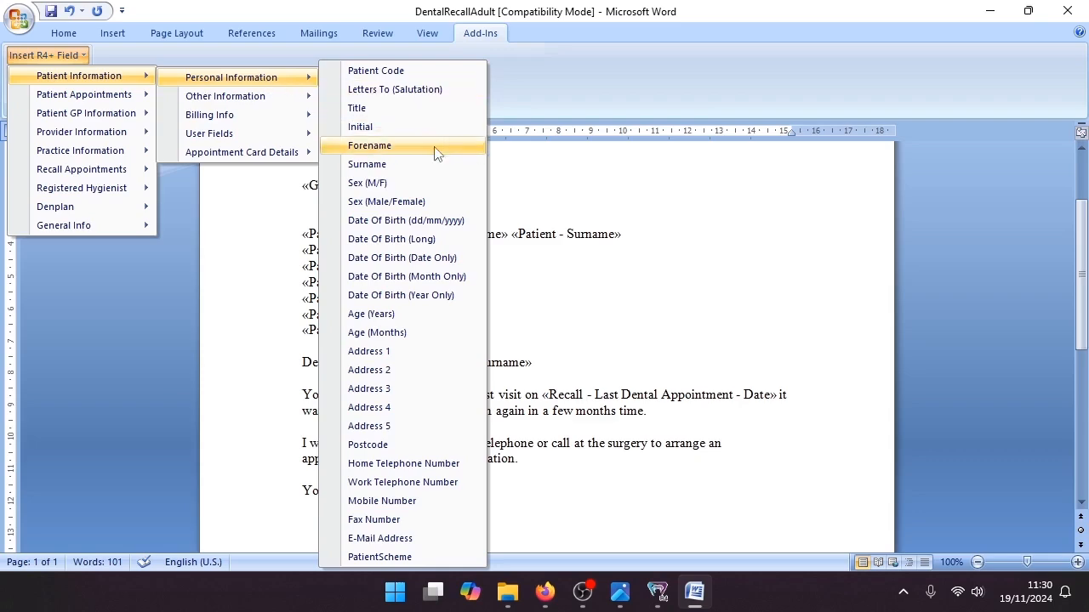
click(380, 147)
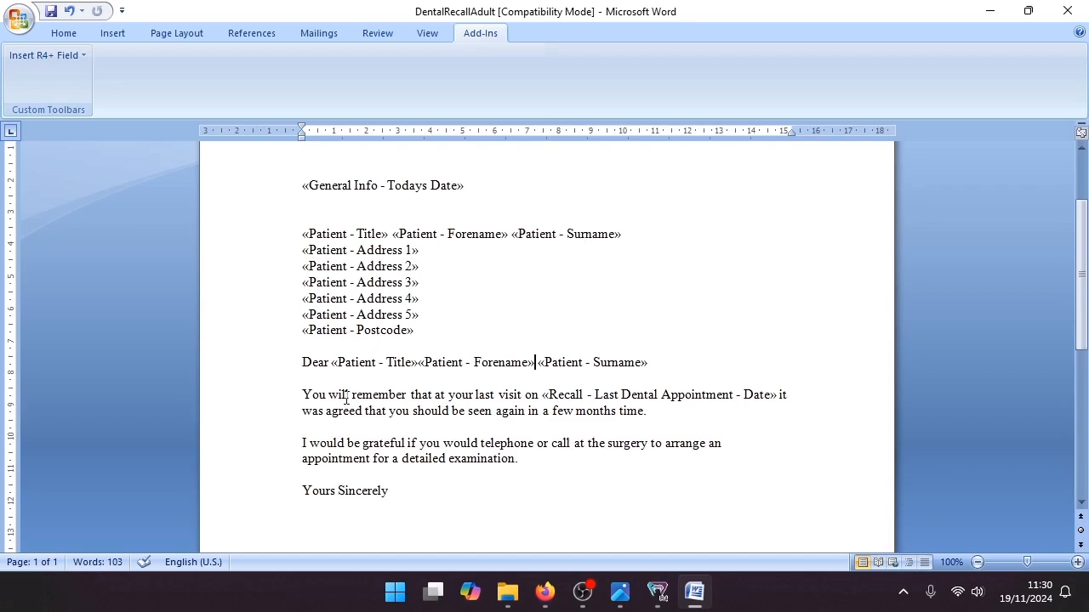
click(49, 11)
click(1069, 11)
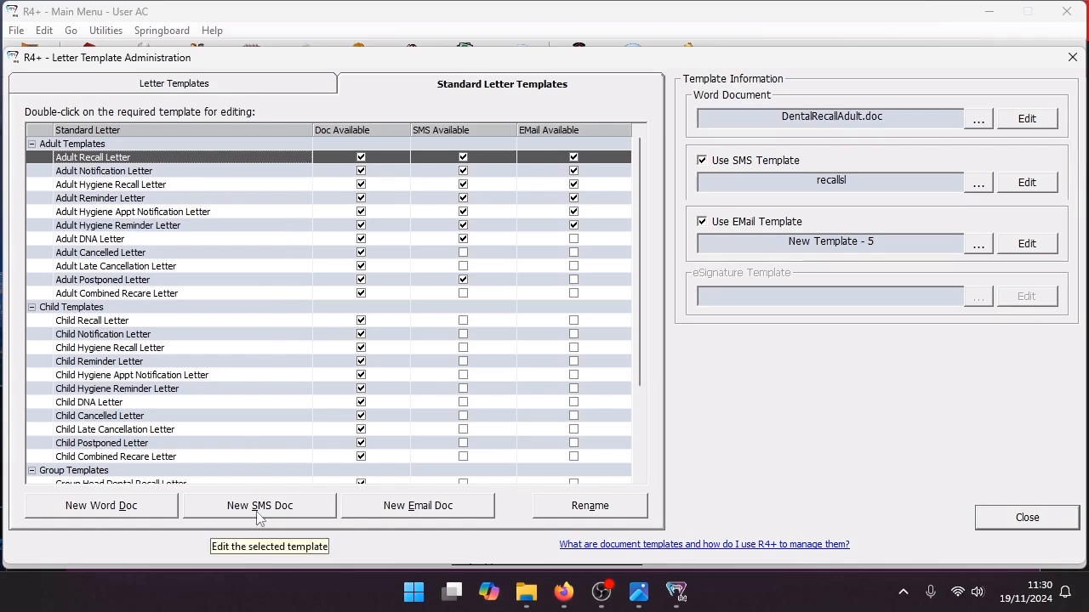
- Create a new email template named "recall name" for the Adult Recall Letter
click(414, 513)
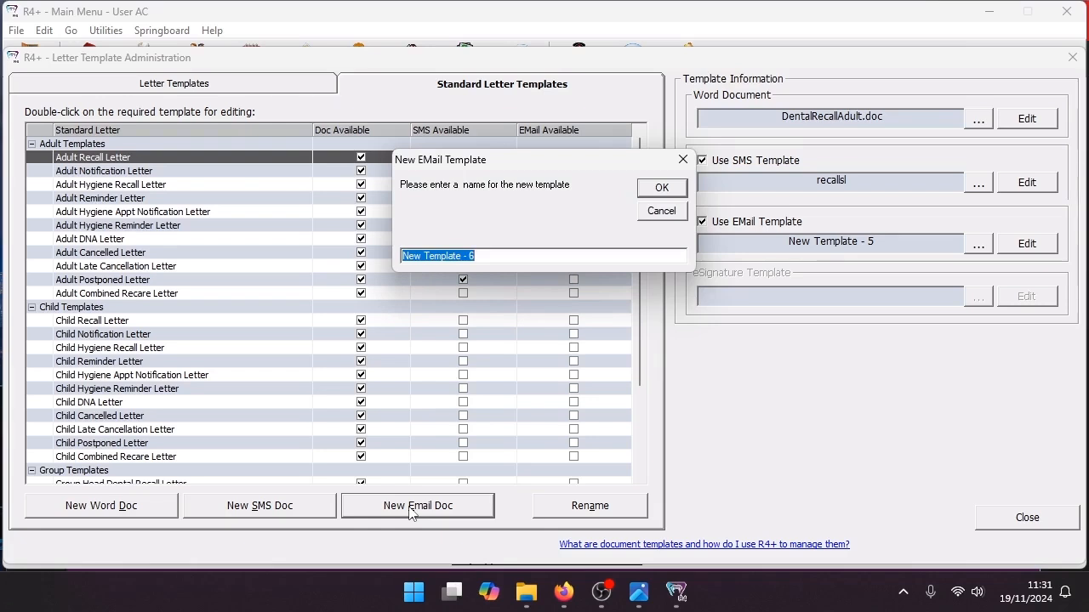
text(recall name)
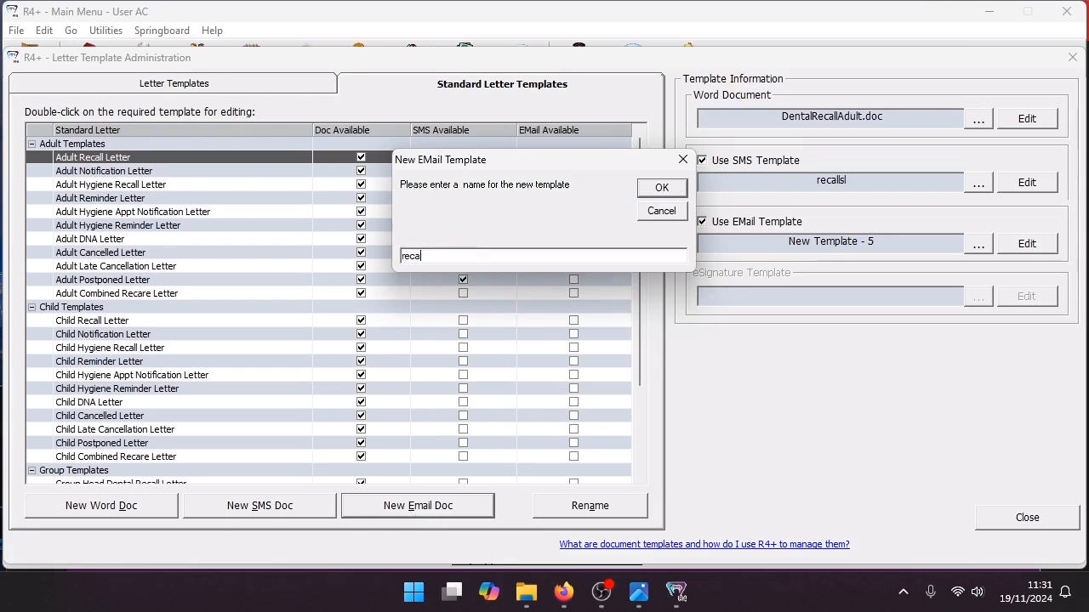
click(661, 187)
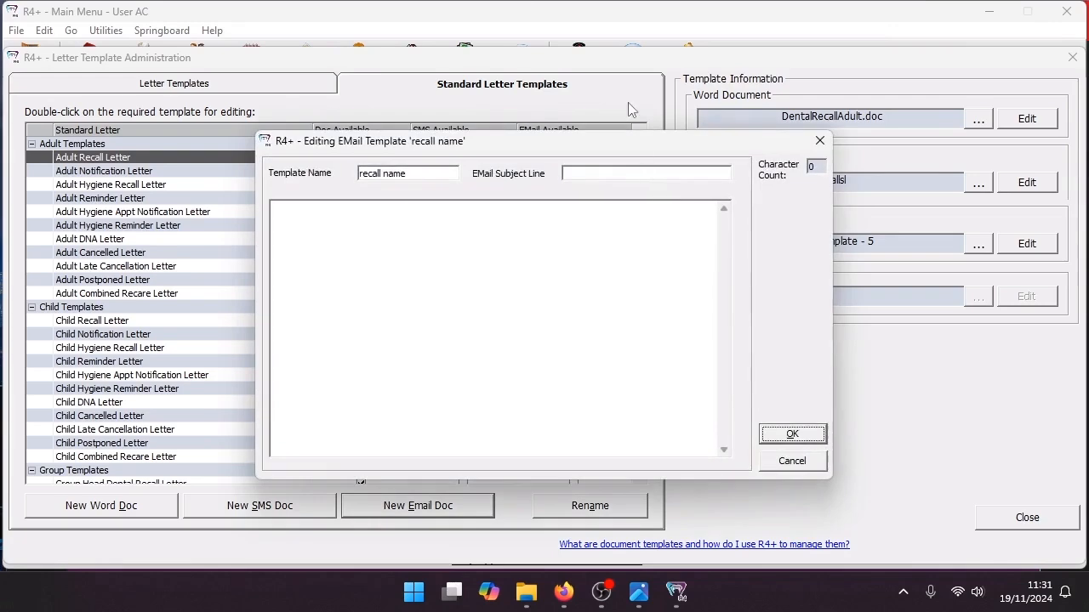
- Fill the email template body with the patient Forename field followed by "more info", and save the template
click(407, 278)
right_click(333, 224)
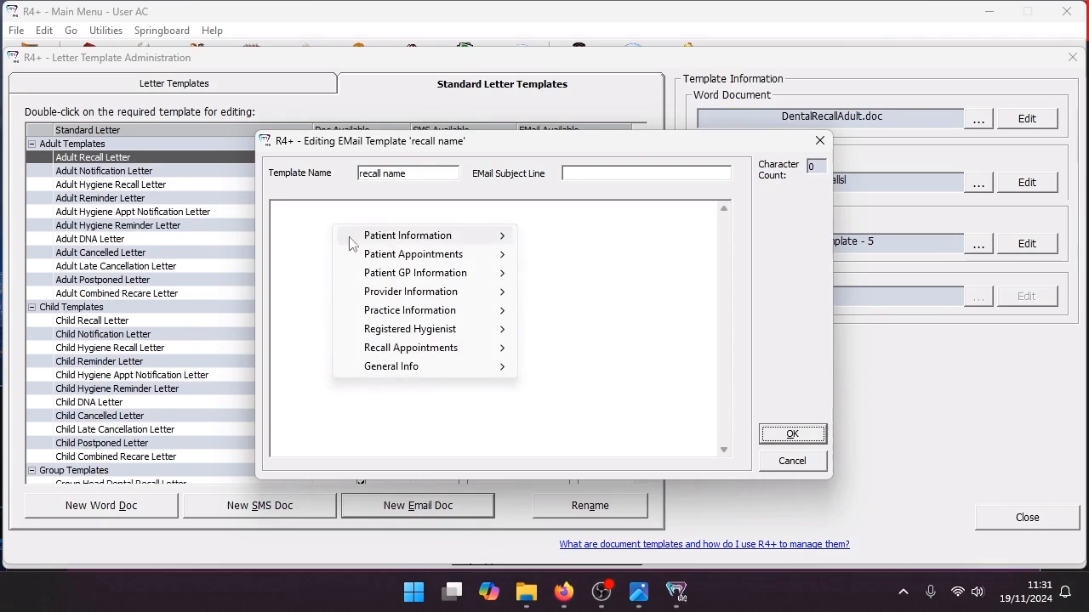
mouse_move(426, 236)
mouse_move(591, 238)
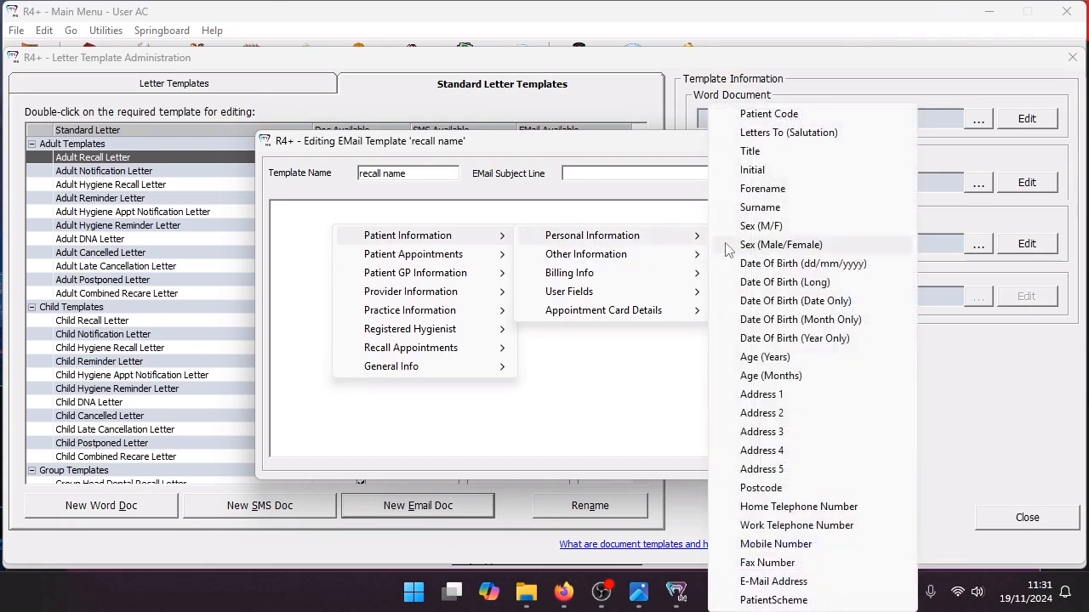
click(773, 189)
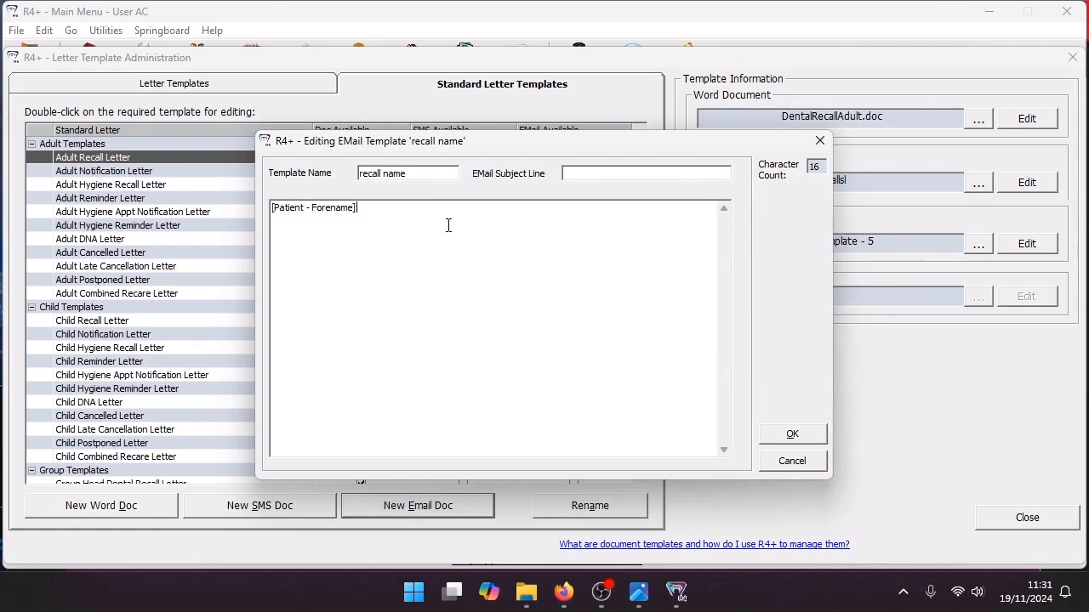
text(more info)
click(800, 438)
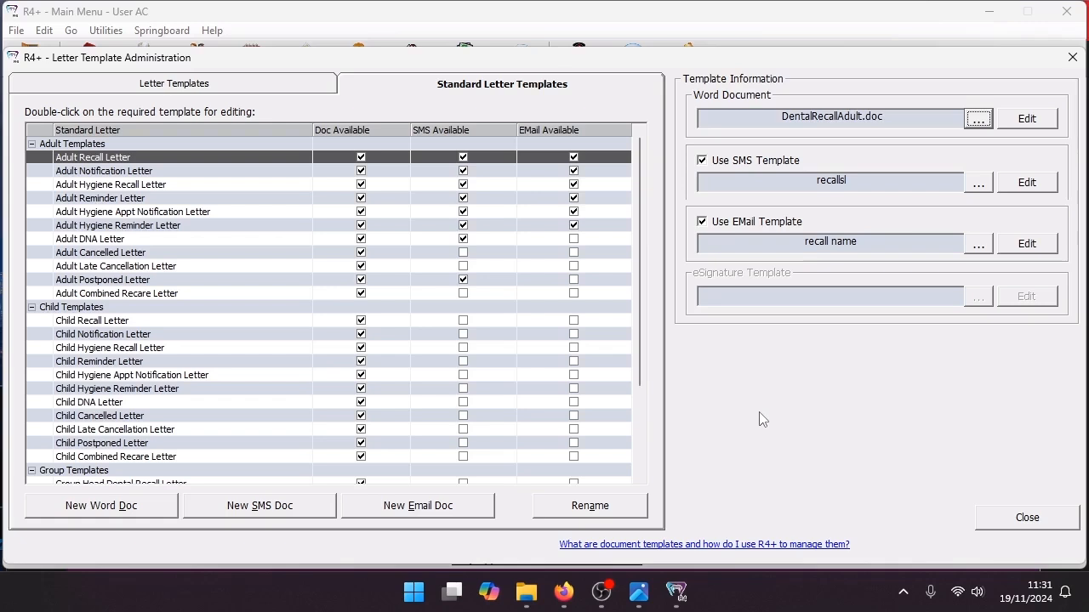